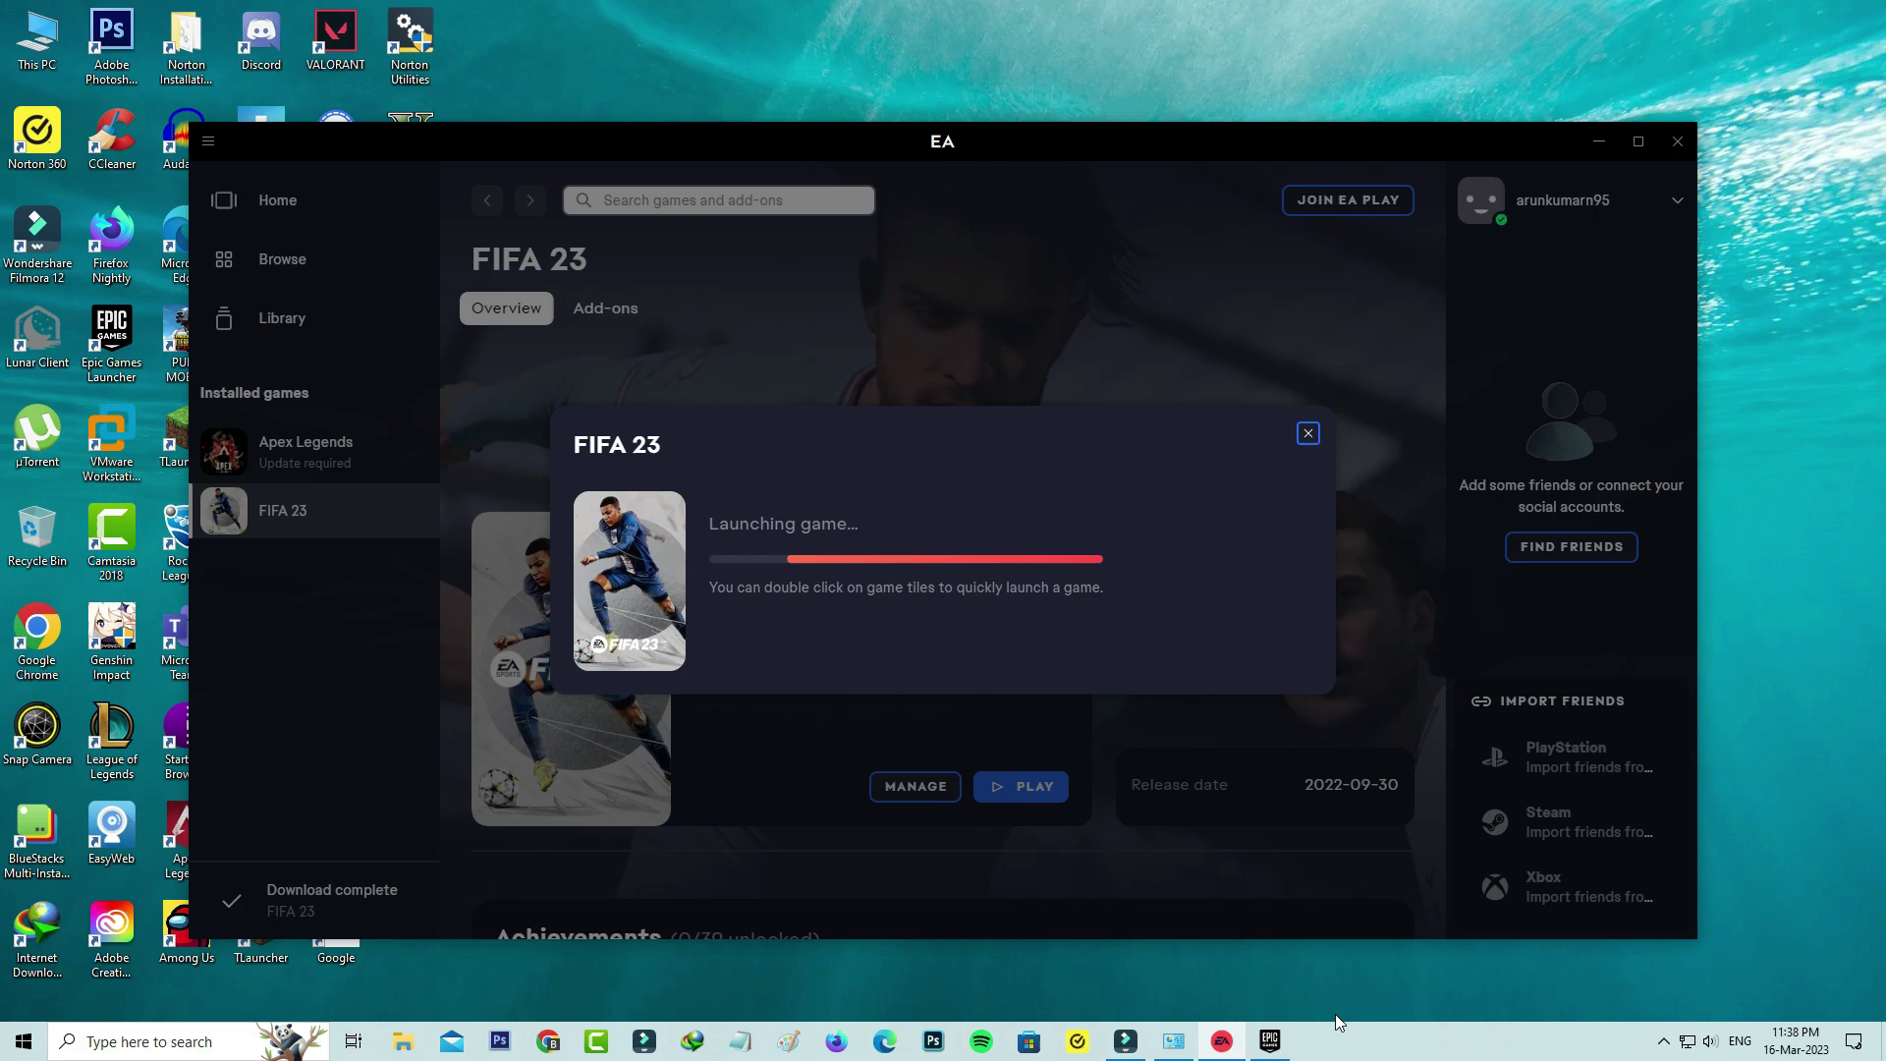
- Open Task Manager from the taskbar and end the EA app process
{"action": "right_click", "coordinate": [1354, 1039]}
{"action": "left_click", "coordinate": [1420, 944]}
{"action": "right_click", "coordinate": [1316, 257]}
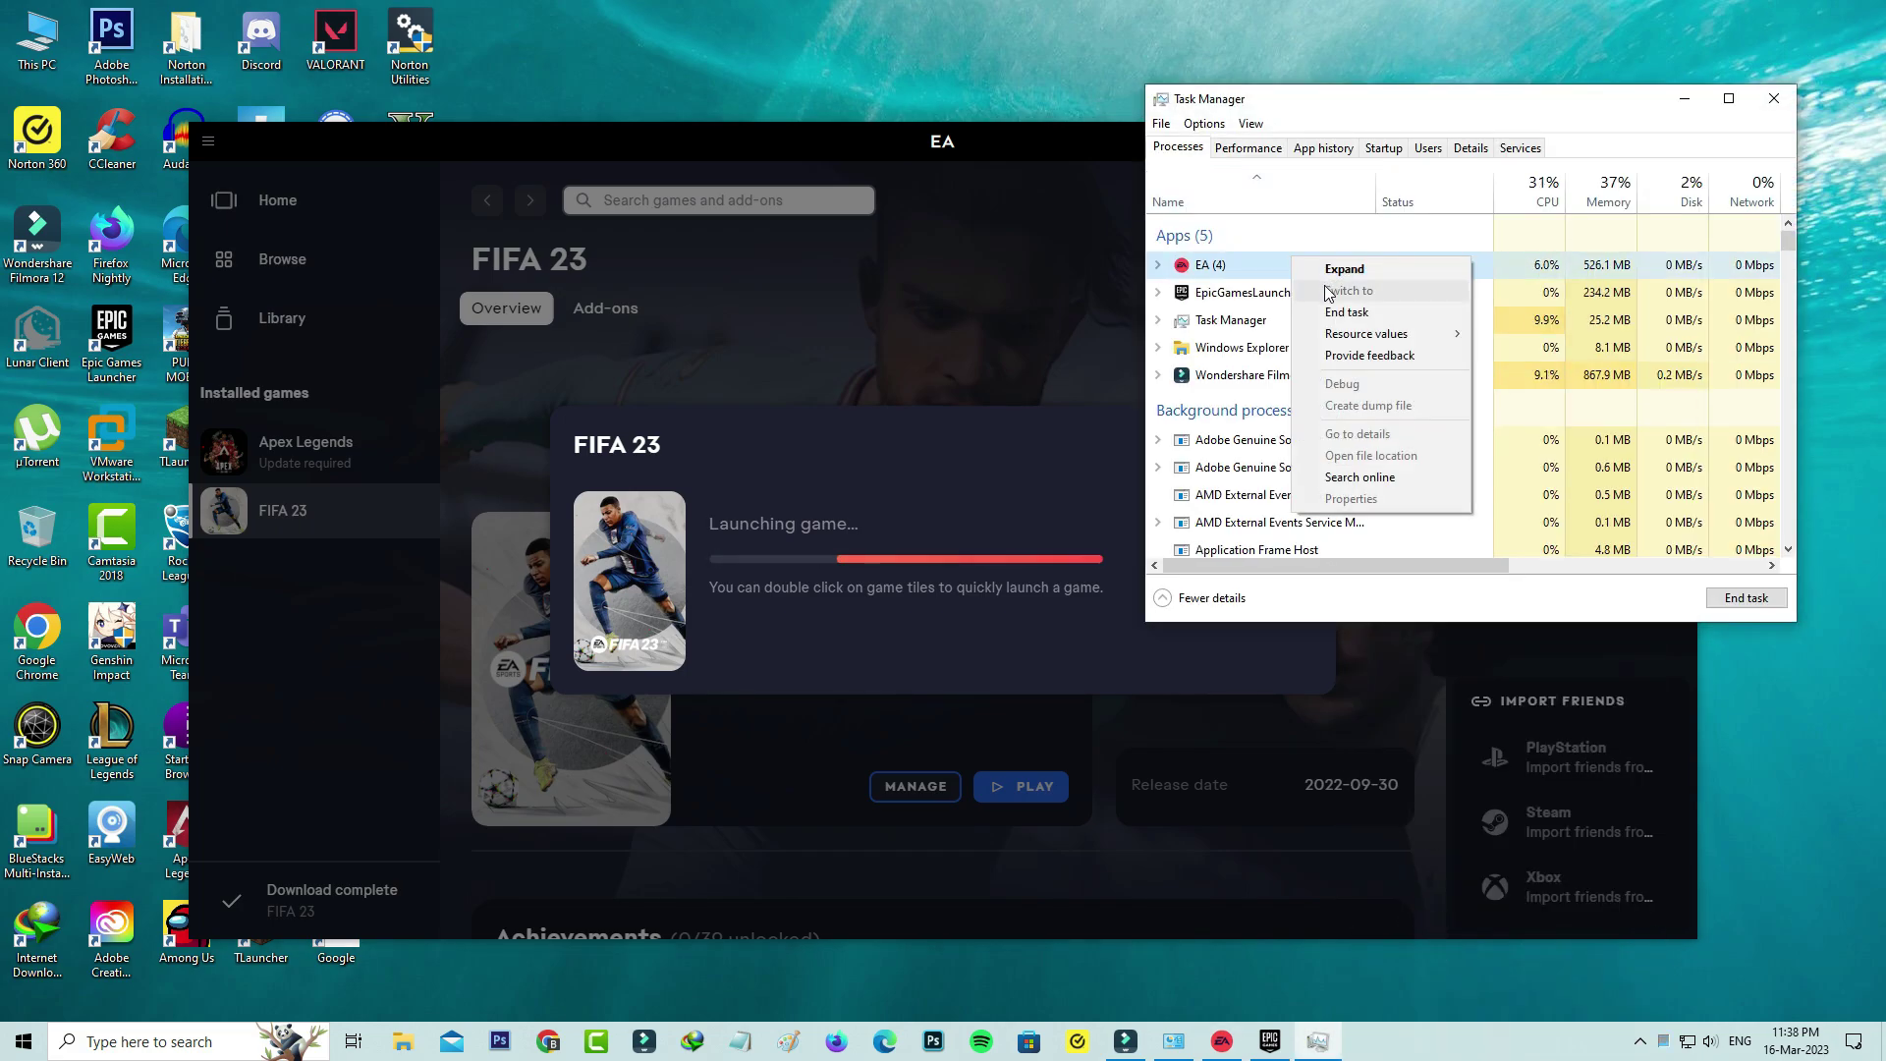
{"action": "left_click", "coordinate": [1342, 312]}
- End the EA Background Service process and close Task Manager
{"action": "scroll", "coordinate": [1342, 315], "scroll_direction": "down", "scroll_amount": 5}
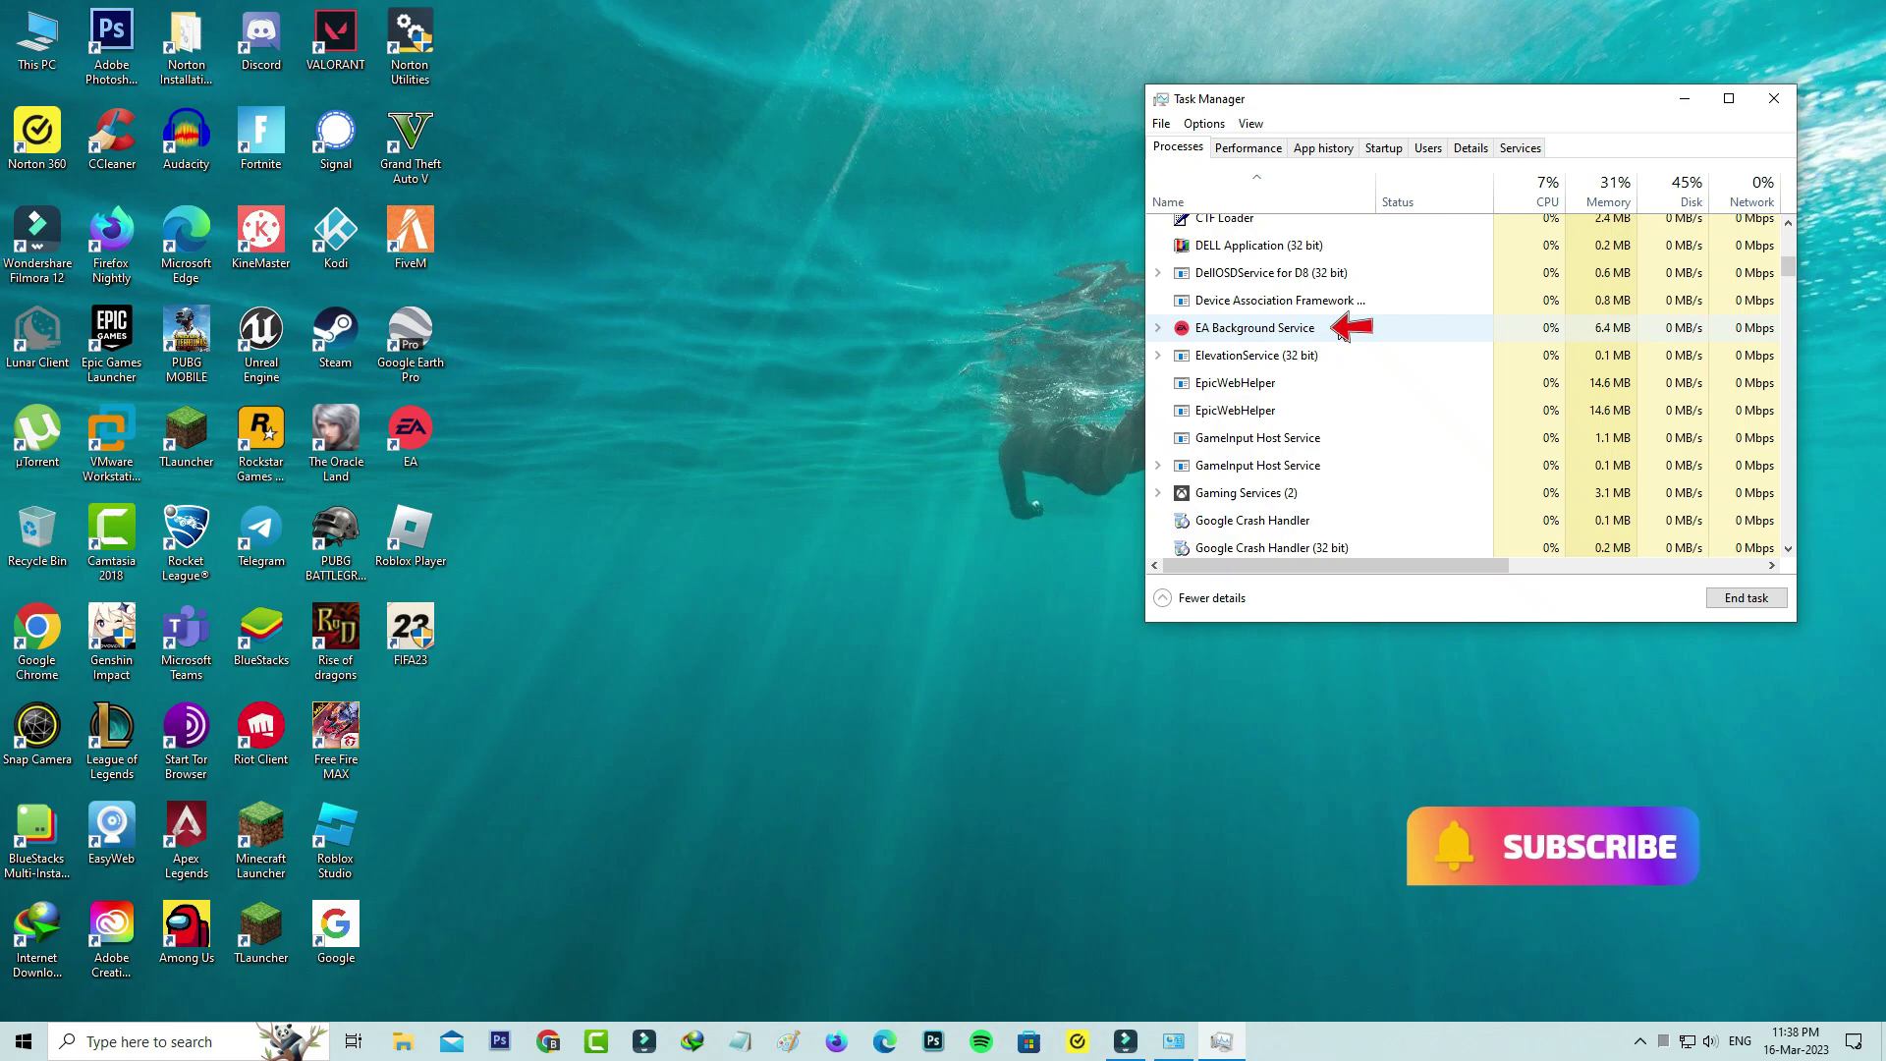
{"action": "right_click", "coordinate": [1342, 329]}
{"action": "left_click", "coordinate": [1385, 360]}
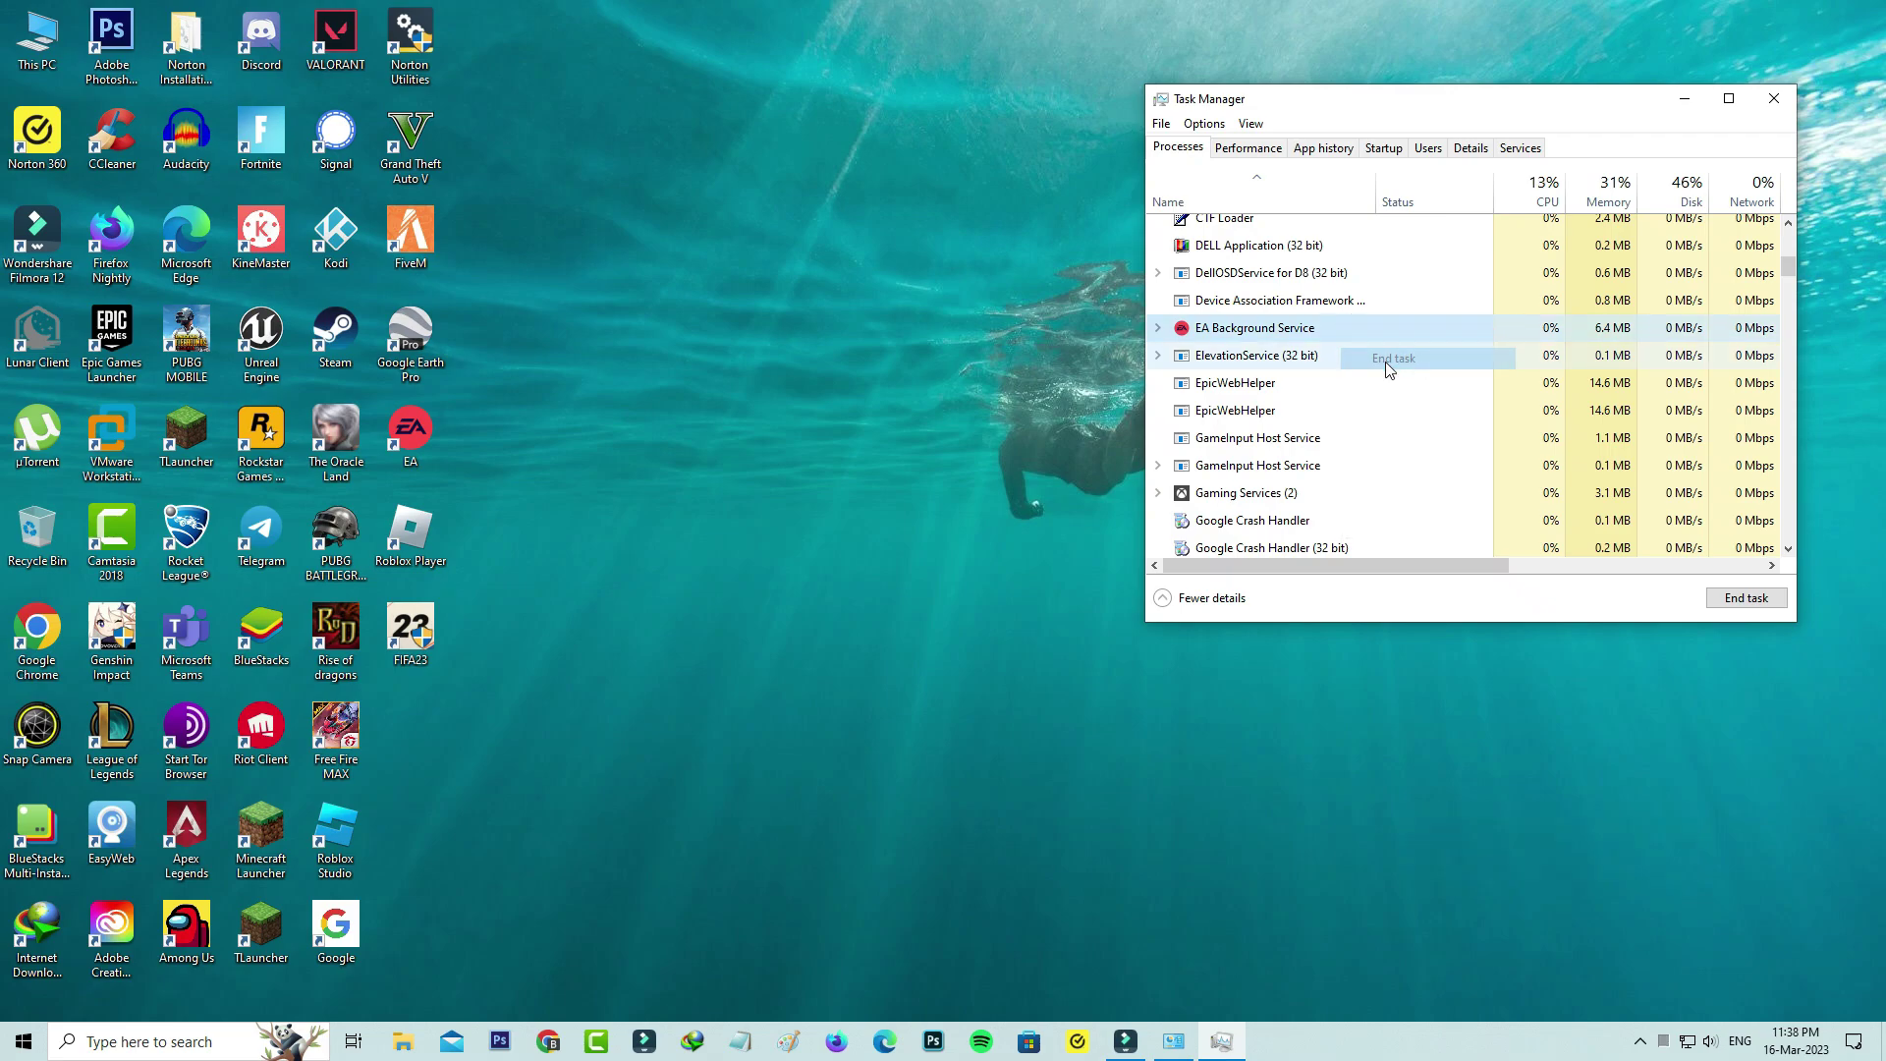
{"action": "left_click", "coordinate": [1774, 98]}
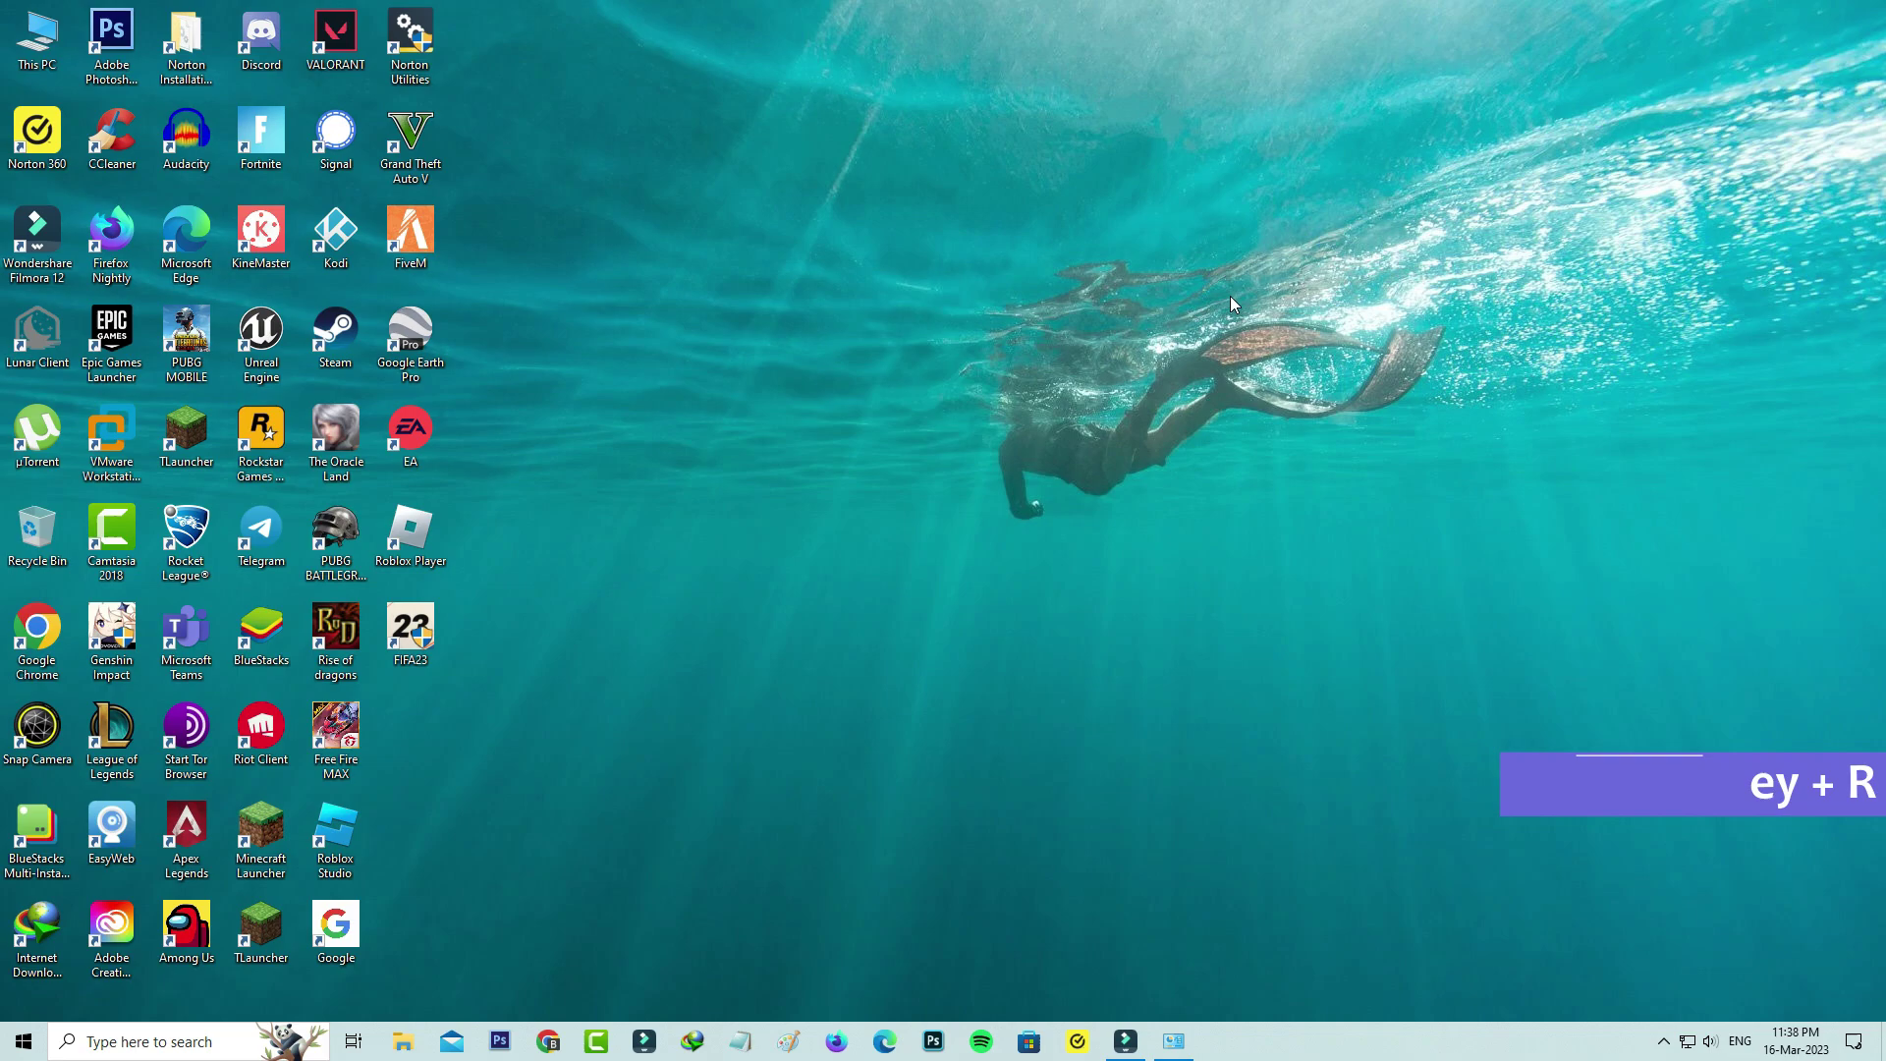
- Via %localappdata%, delete the folder inside EpicGamesLauncher\Saved\Config\CrashReportClient
{"action": "key", "text": "super+r"}
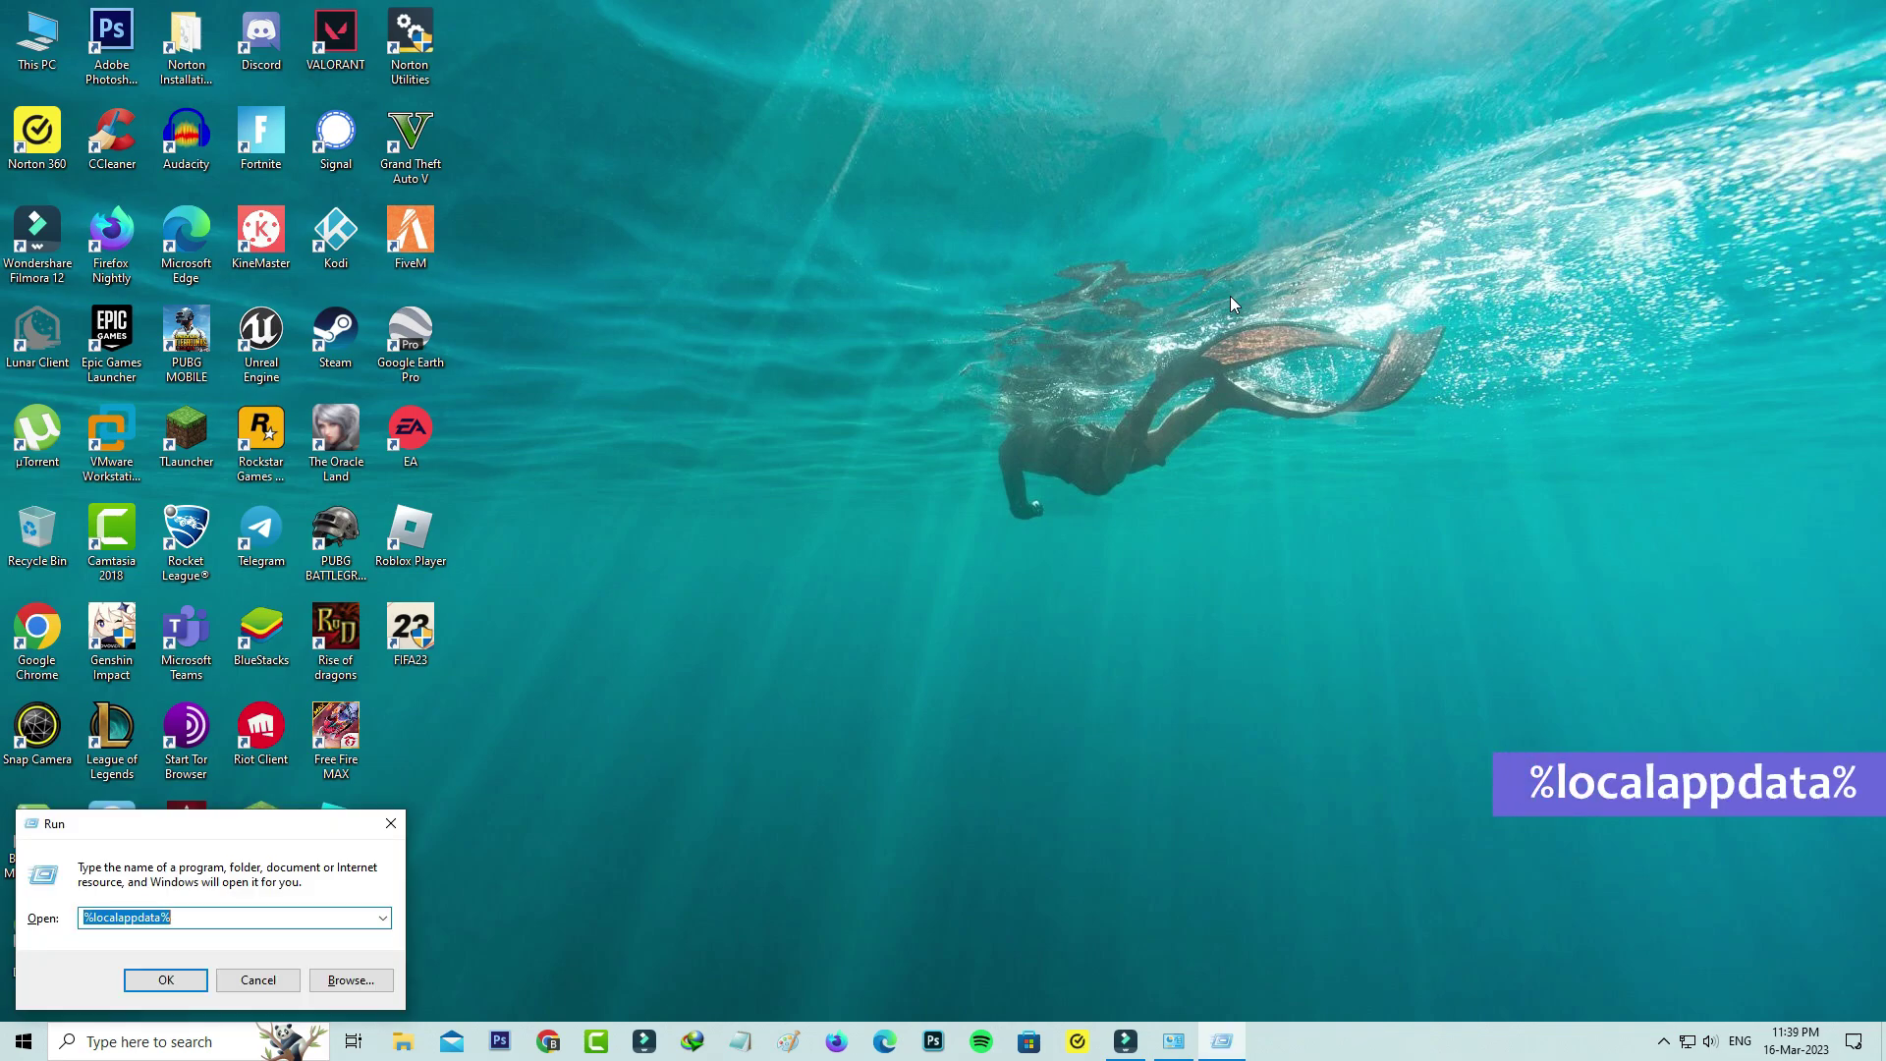
{"action": "key", "text": "Return"}
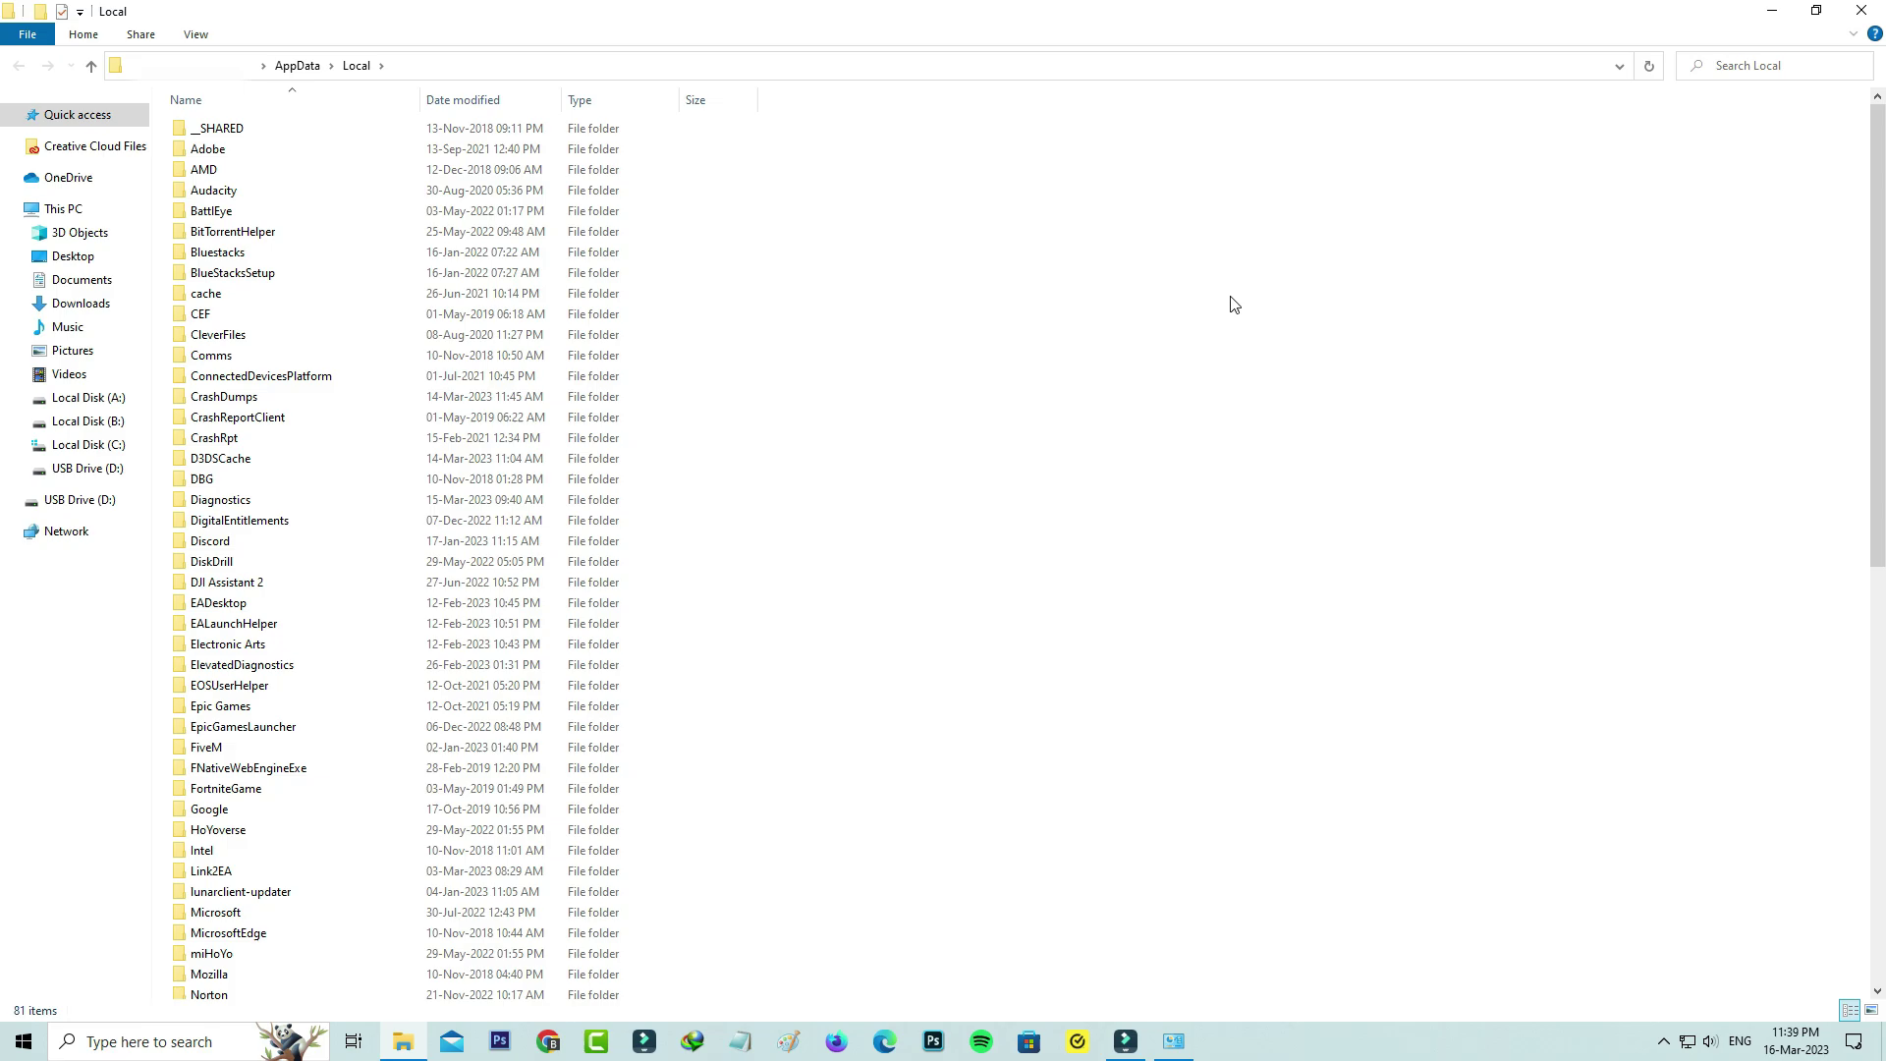
{"action": "left_click", "coordinate": [392, 729]}
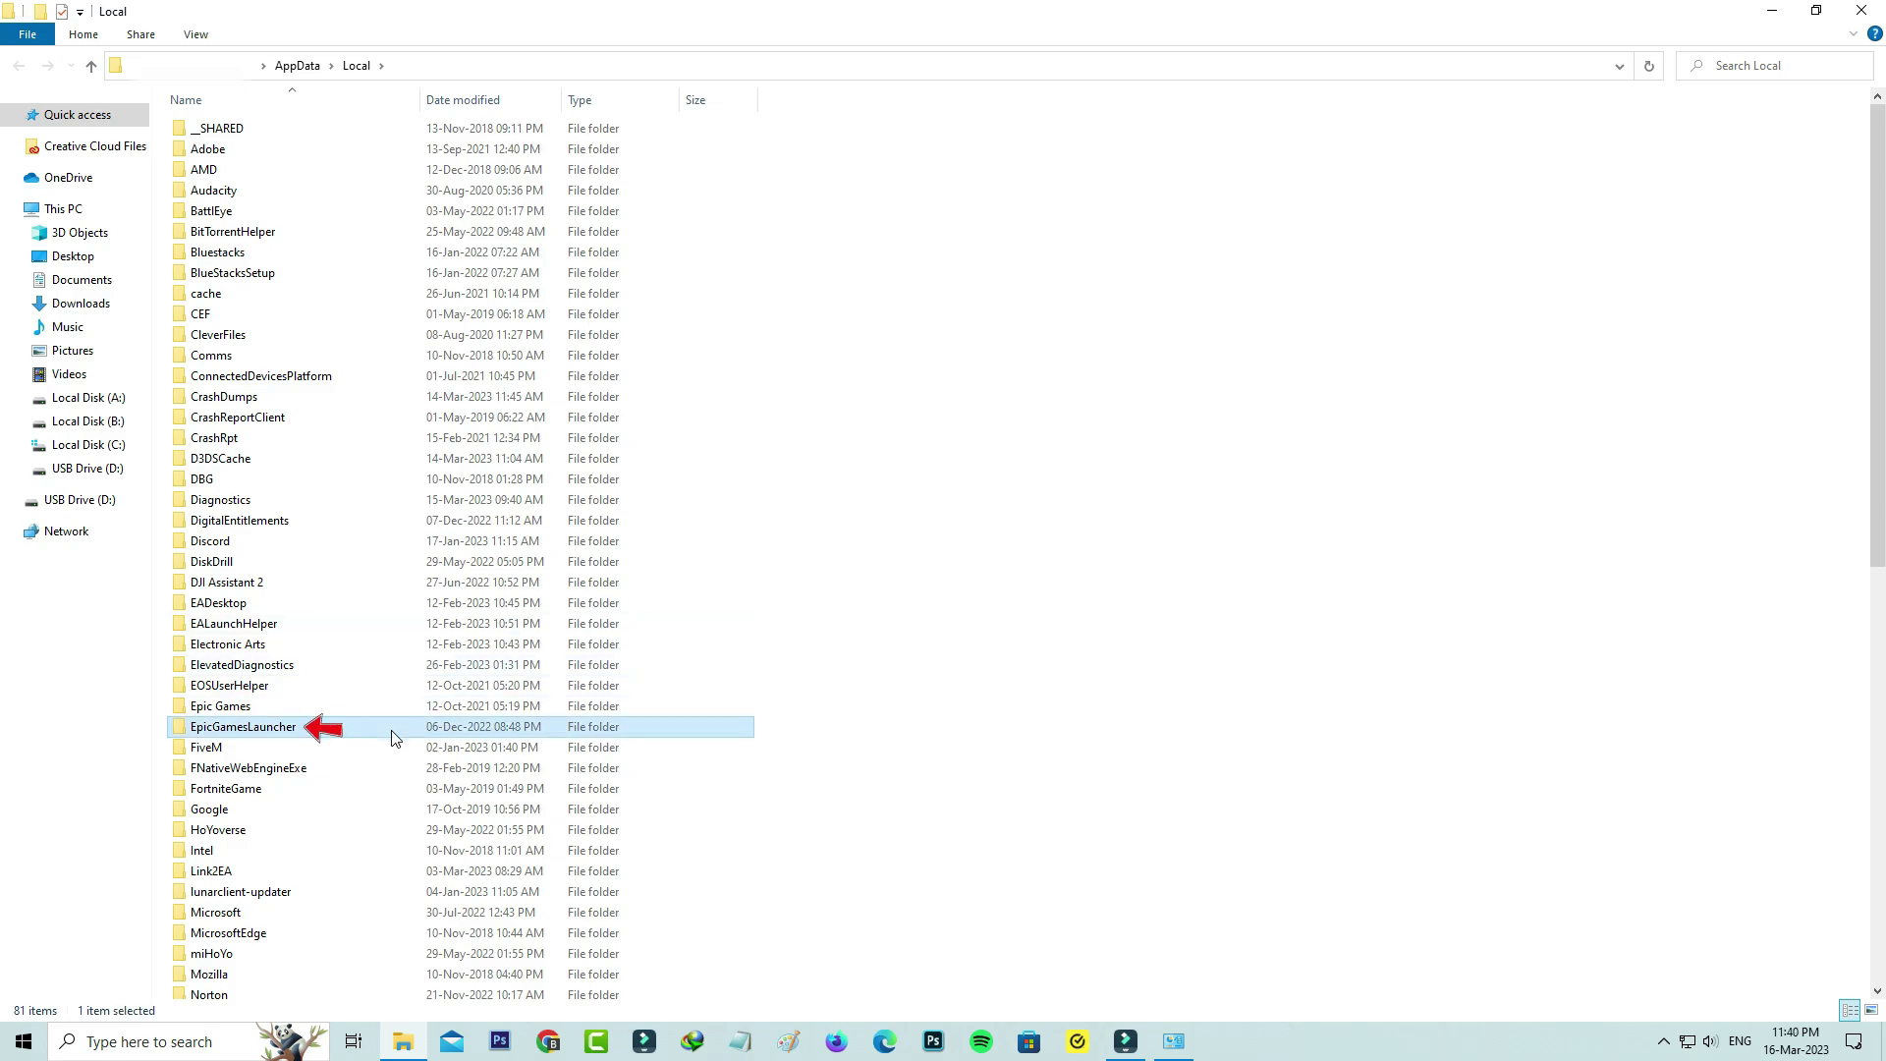
{"action": "double_click", "coordinate": [392, 729]}
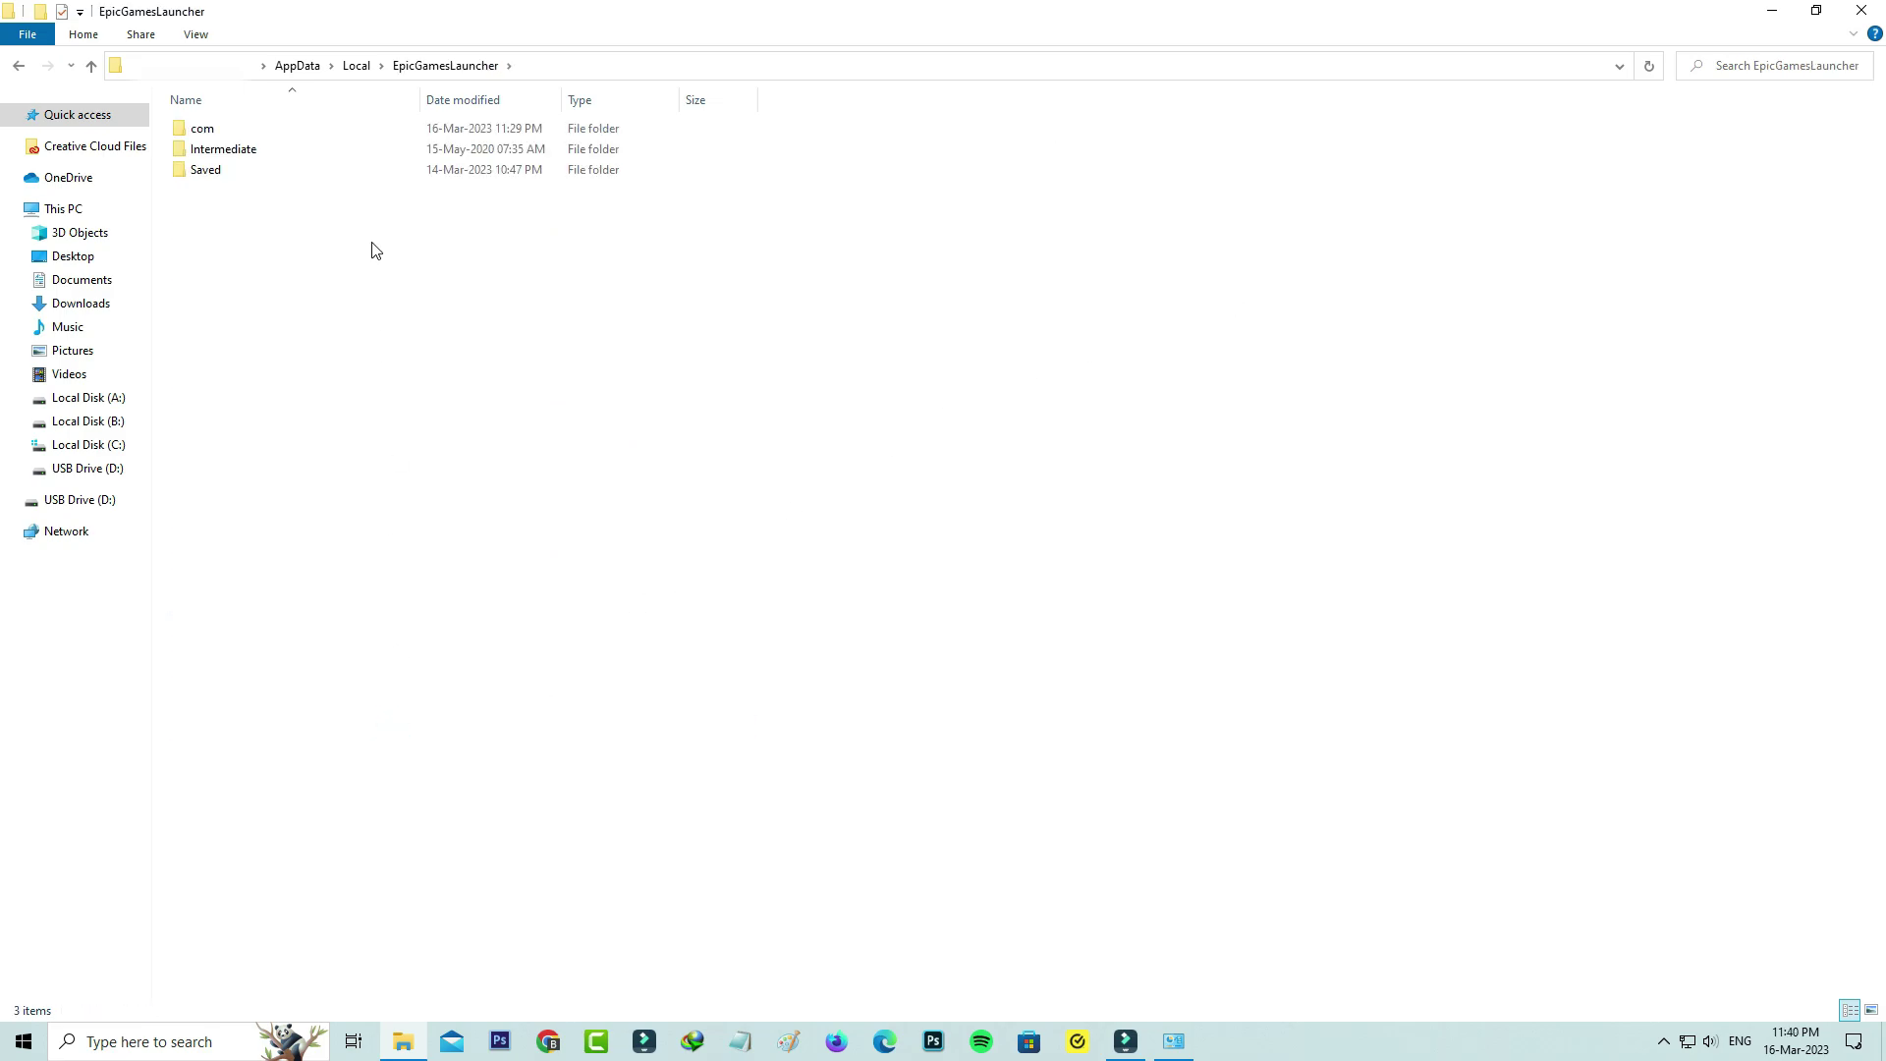
{"action": "double_click", "coordinate": [317, 173]}
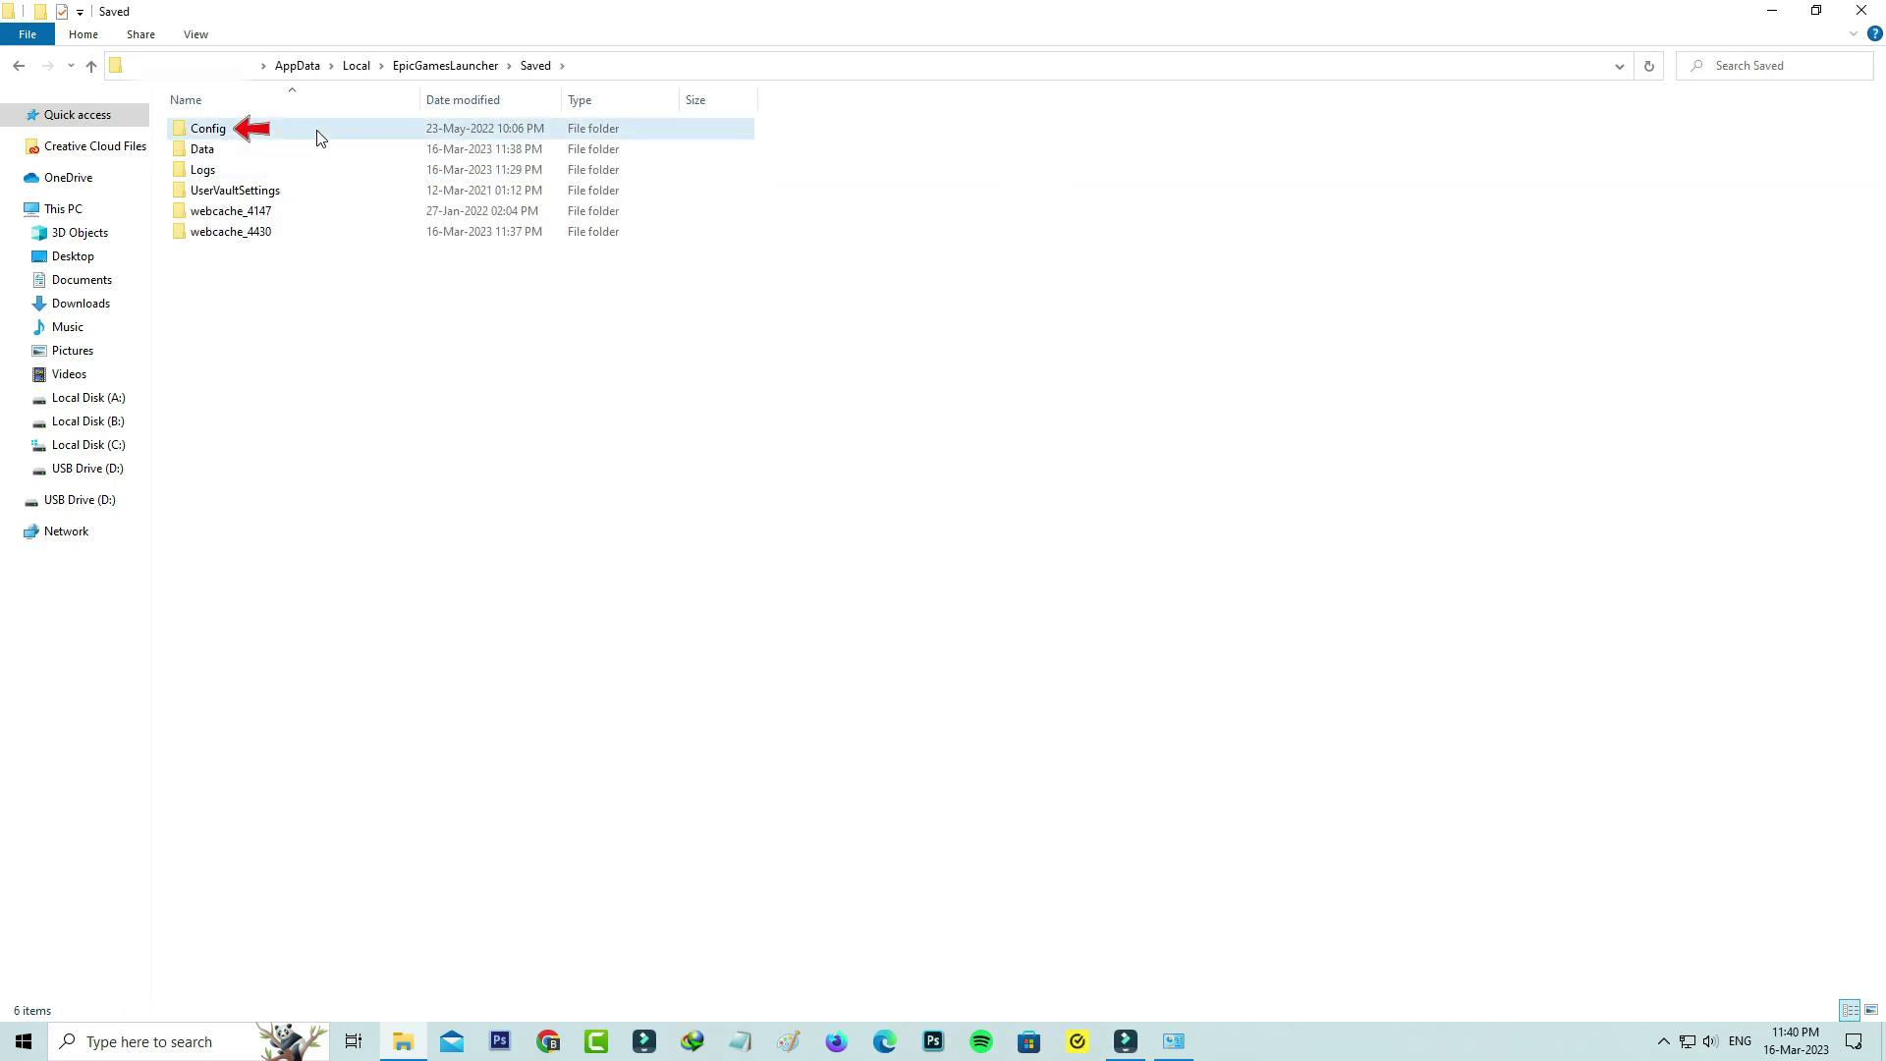
{"action": "double_click", "coordinate": [319, 139]}
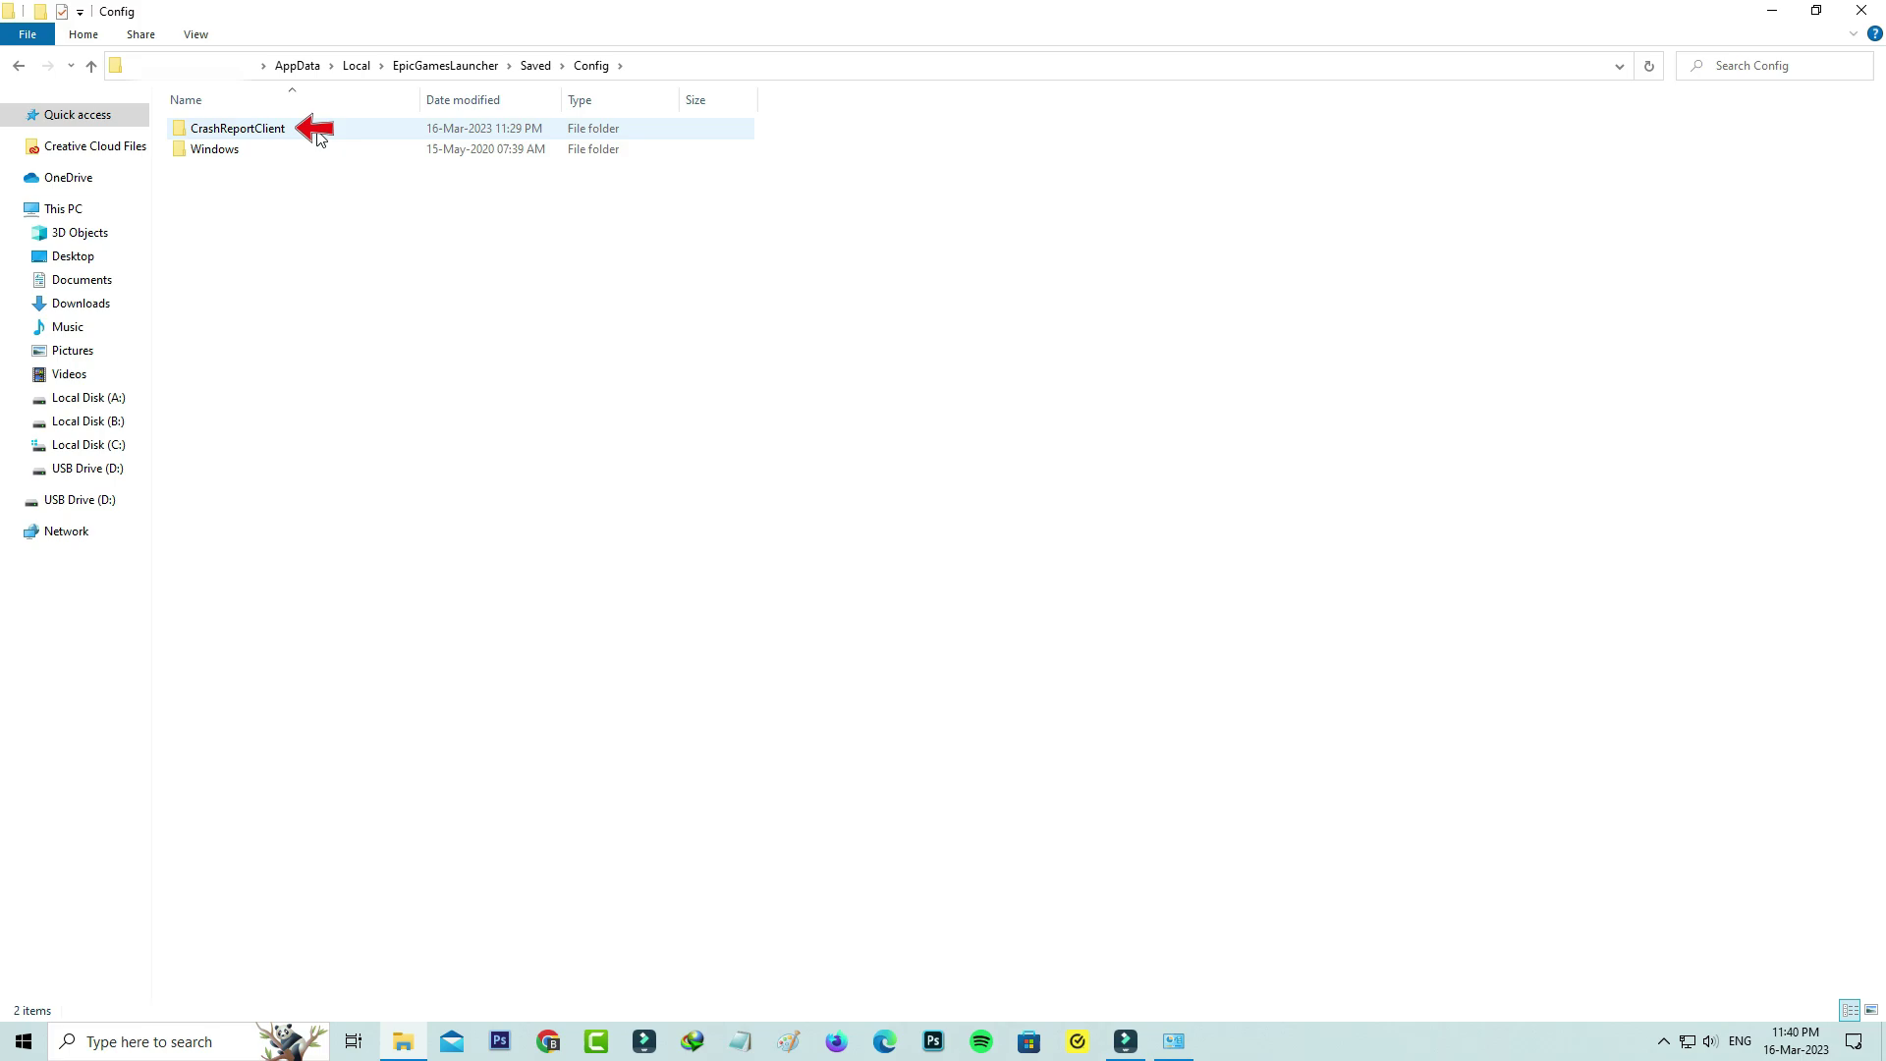
{"action": "double_click", "coordinate": [319, 139]}
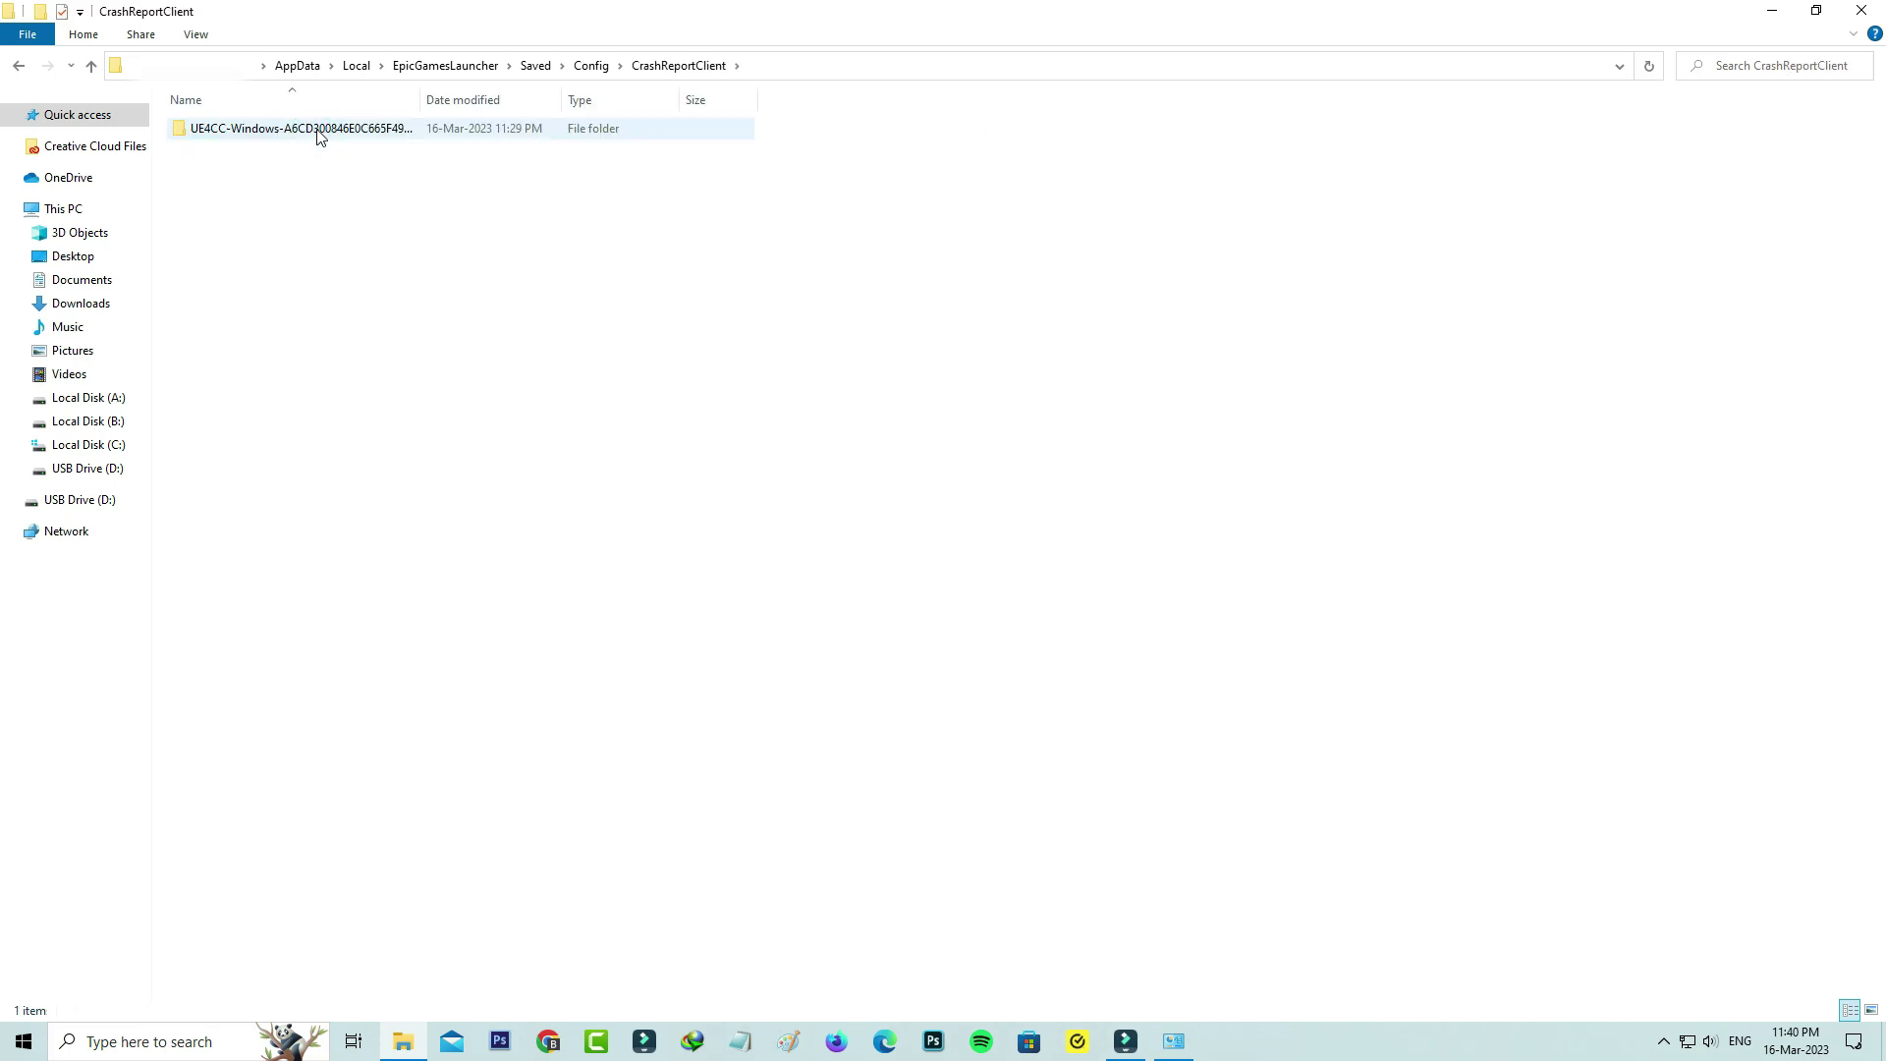
{"action": "left_click", "coordinate": [317, 131]}
{"action": "key", "text": "Delete"}
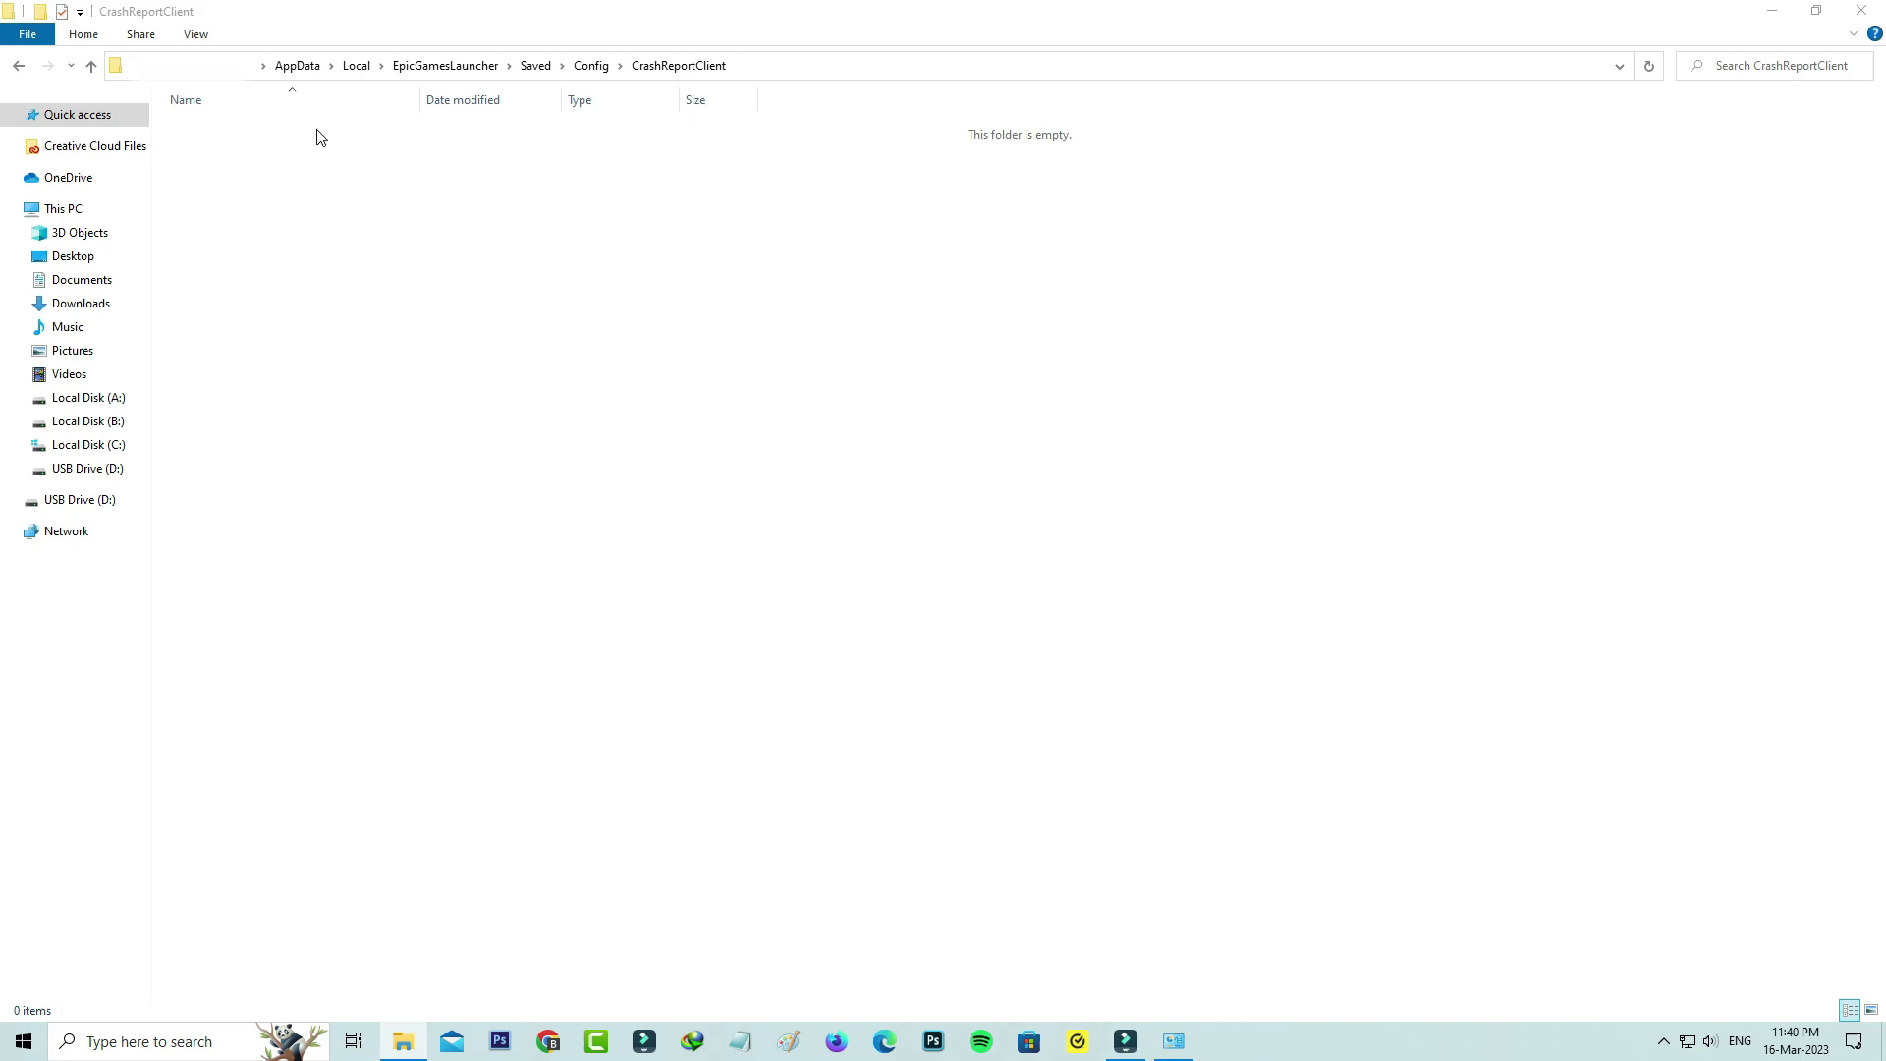
- Delete webcache_4147 and webcache_4430 from the Saved folder, then minimise File Explorer
{"action": "left_click", "coordinate": [18, 71]}
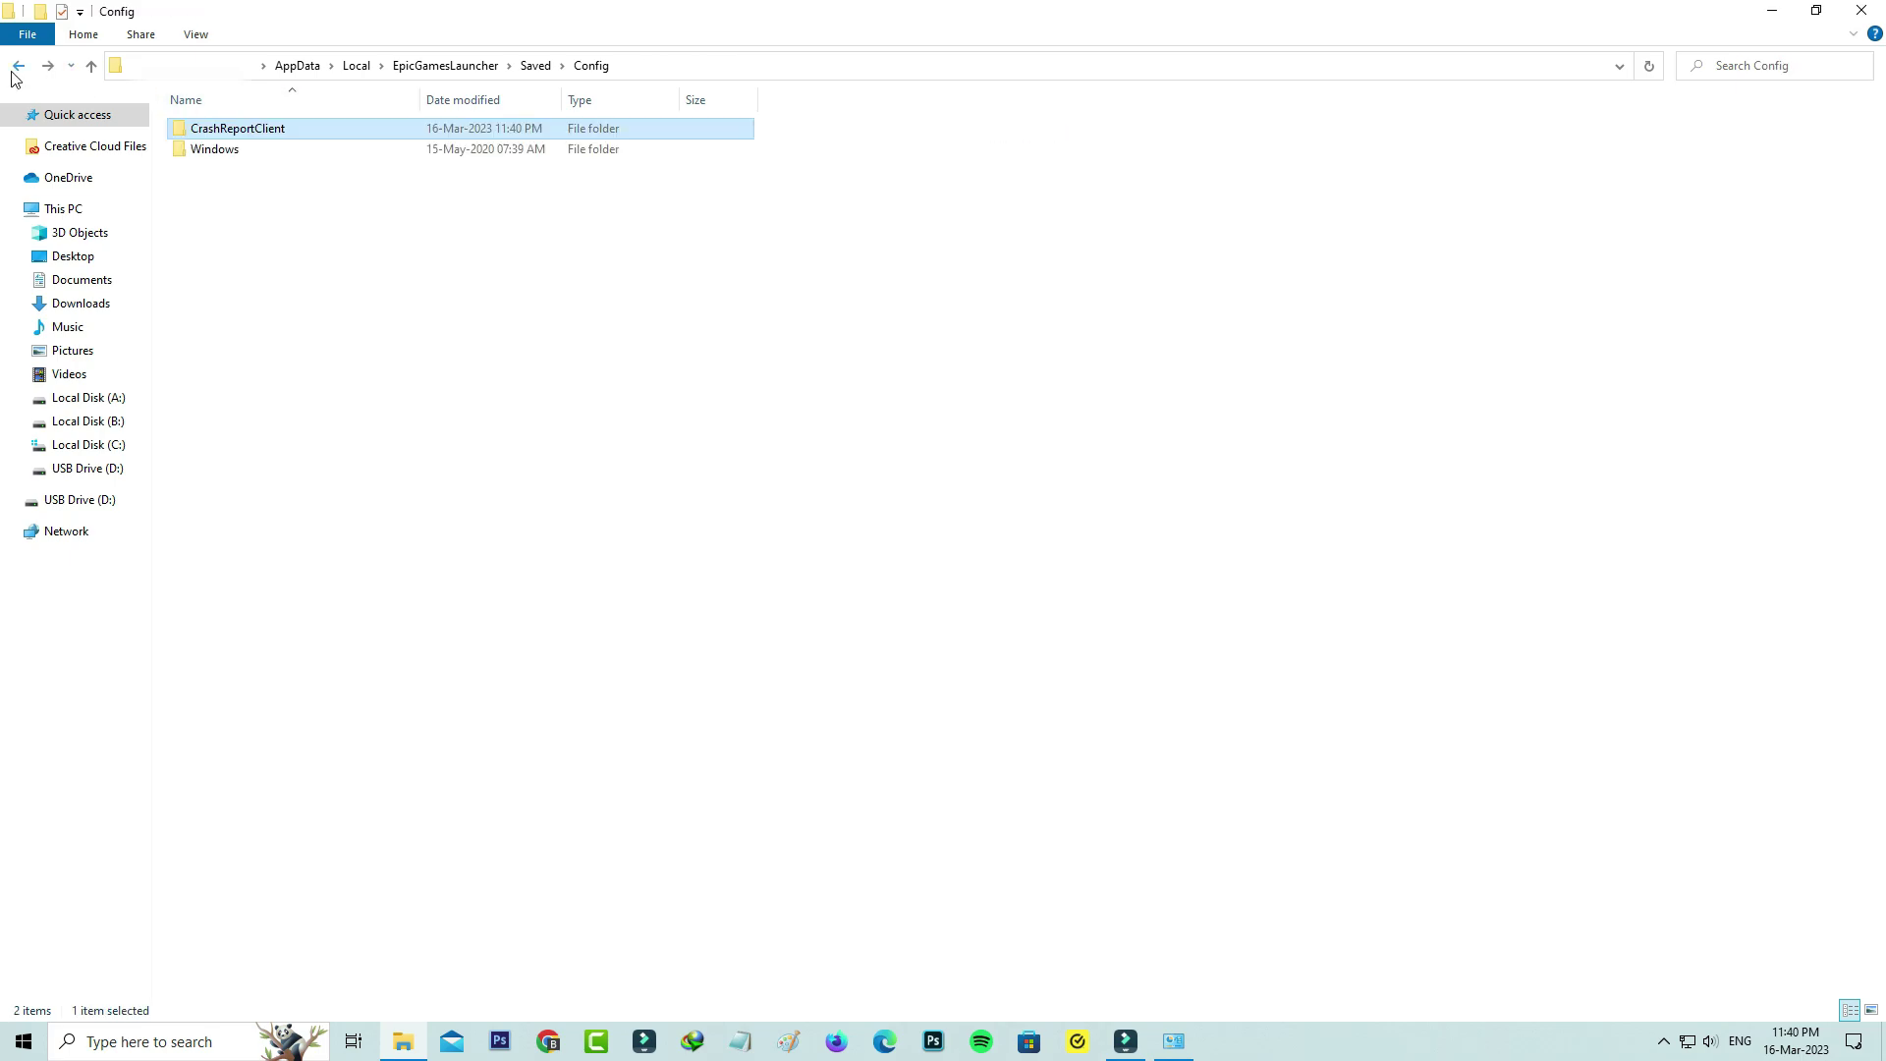
{"action": "left_click", "coordinate": [24, 72]}
{"action": "left_click", "coordinate": [299, 210]}
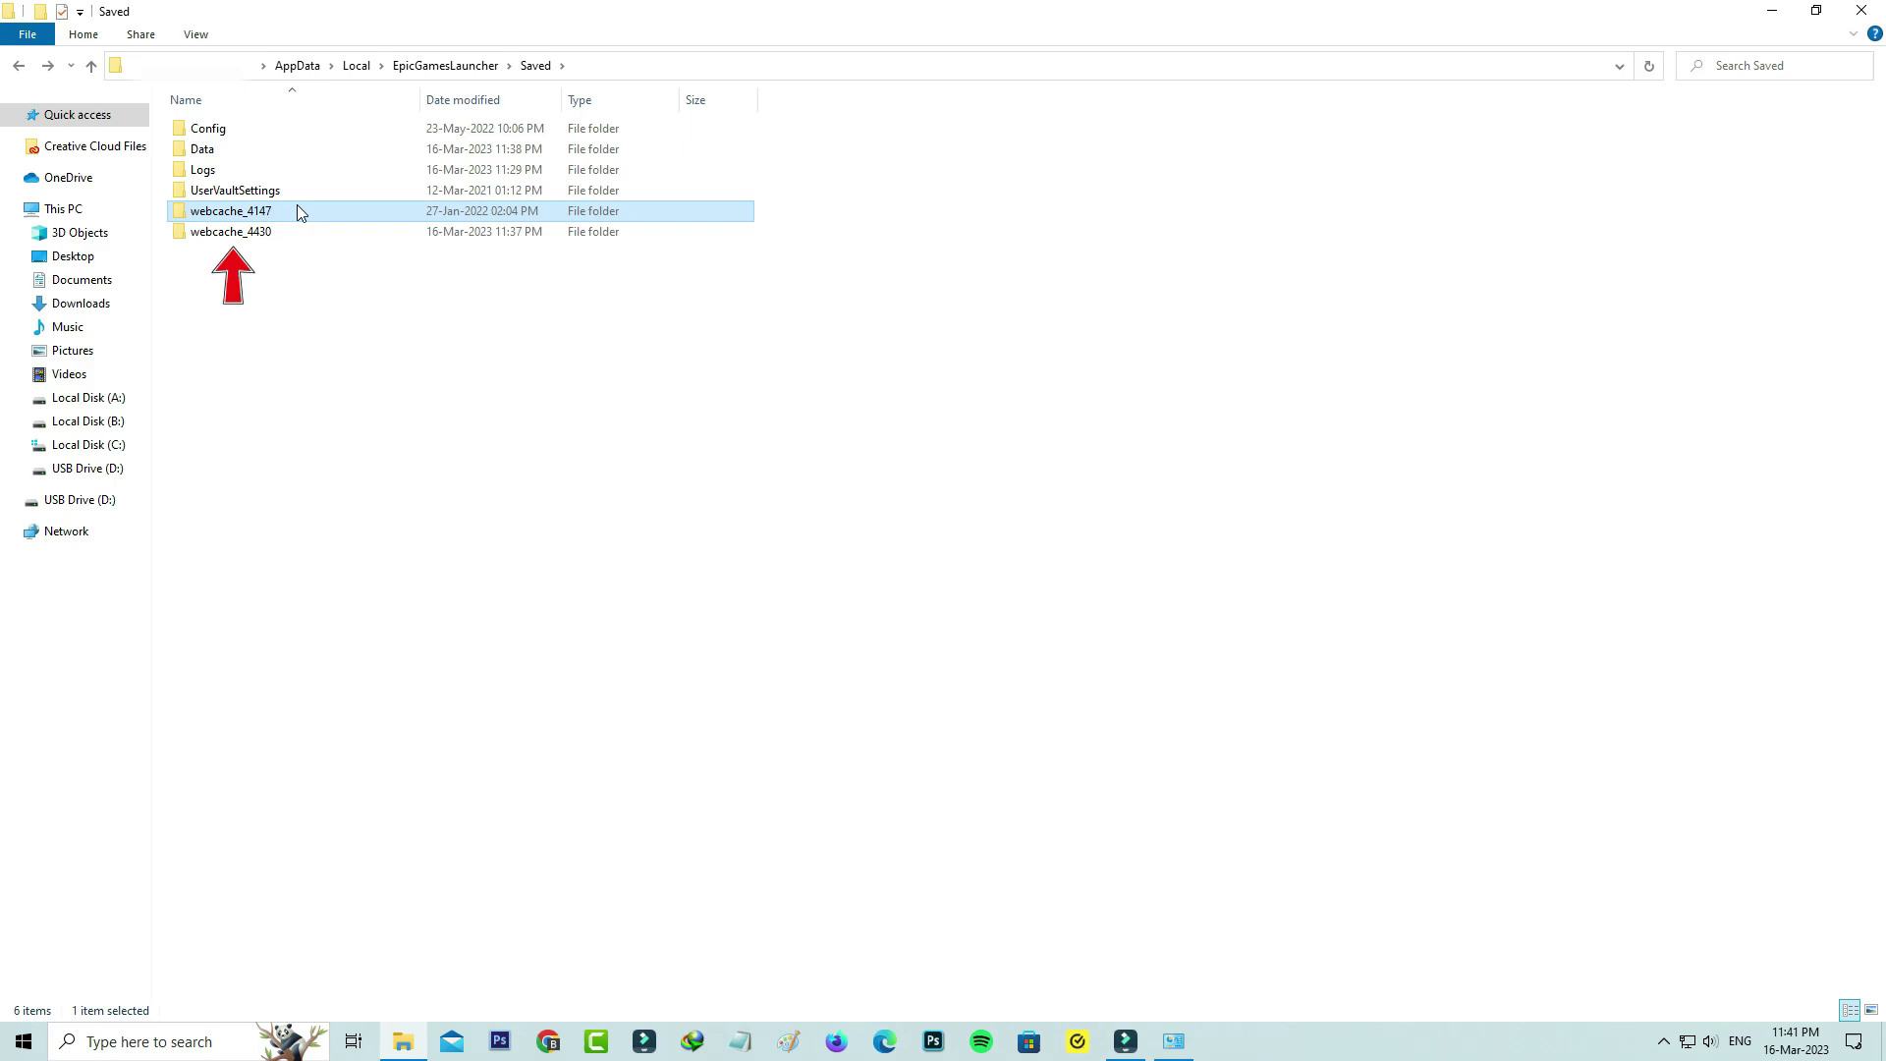
{"action": "key", "text": "shift+Down"}
{"action": "key", "text": "Delete"}
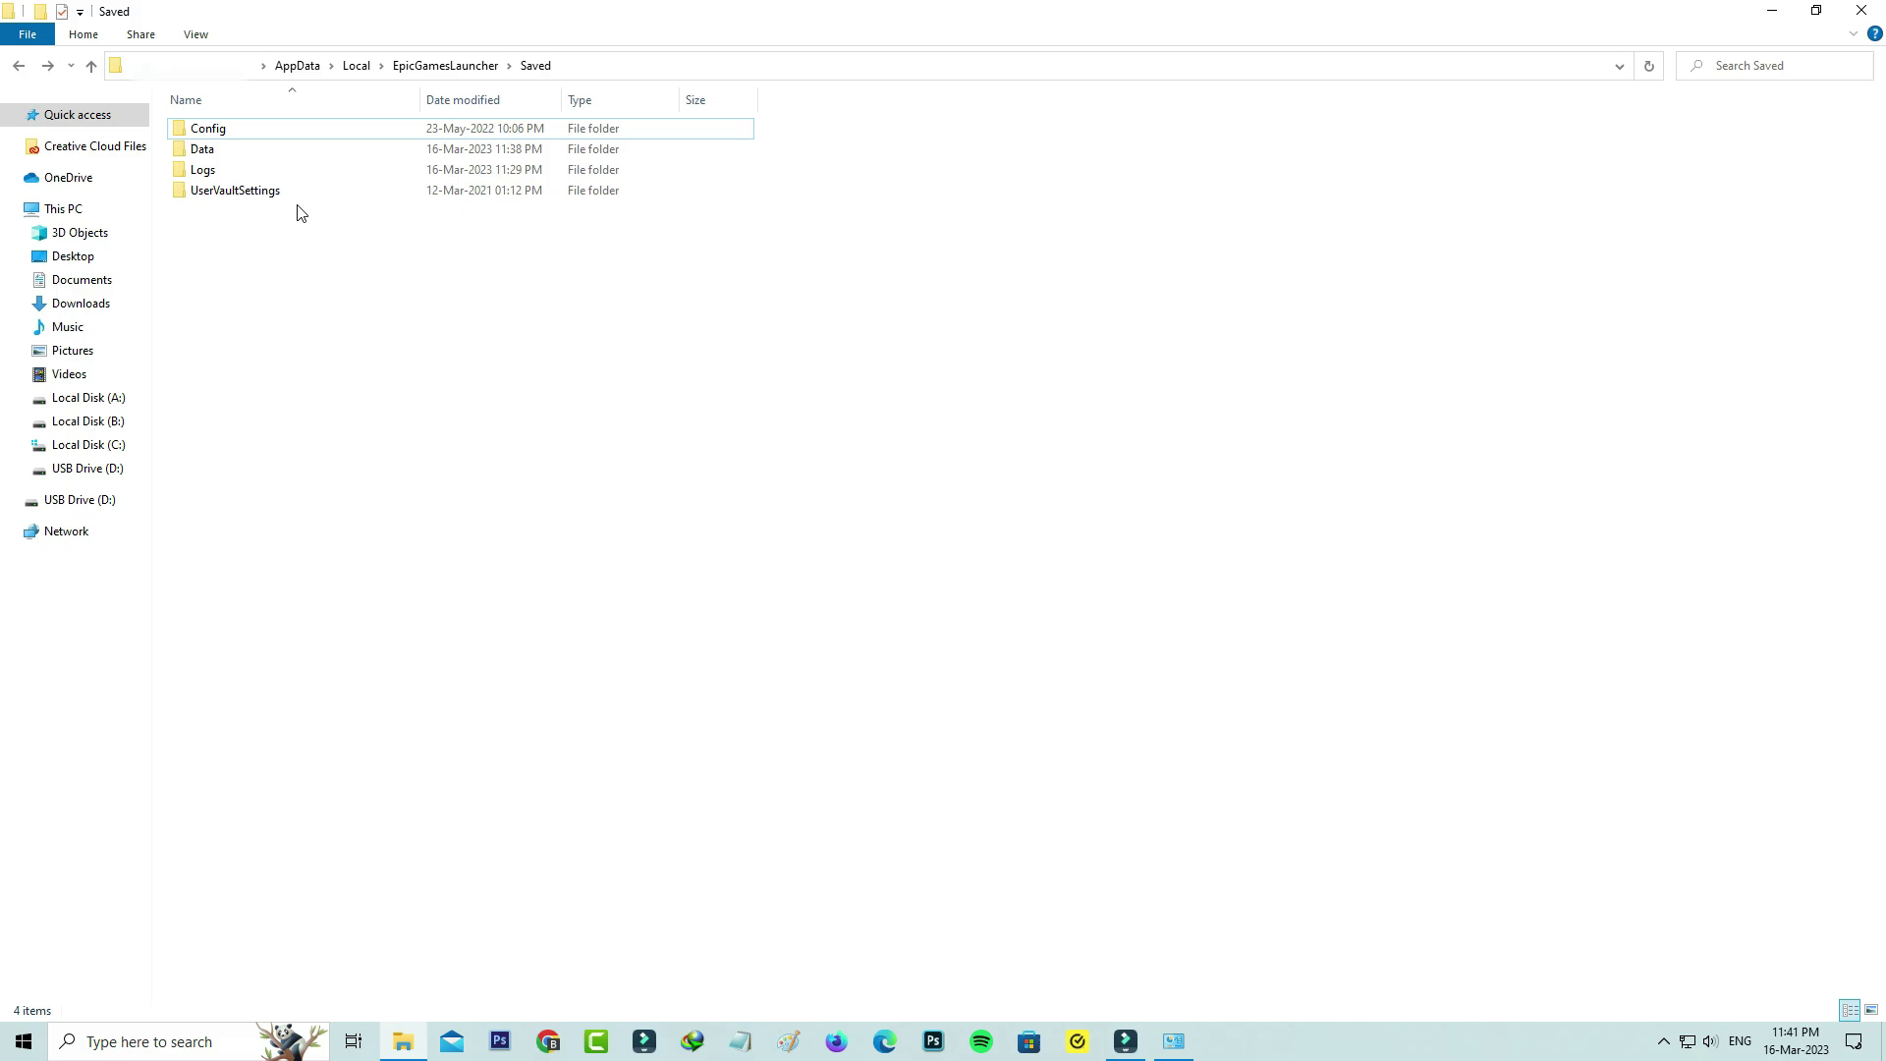
{"action": "left_click", "coordinate": [1771, 10]}
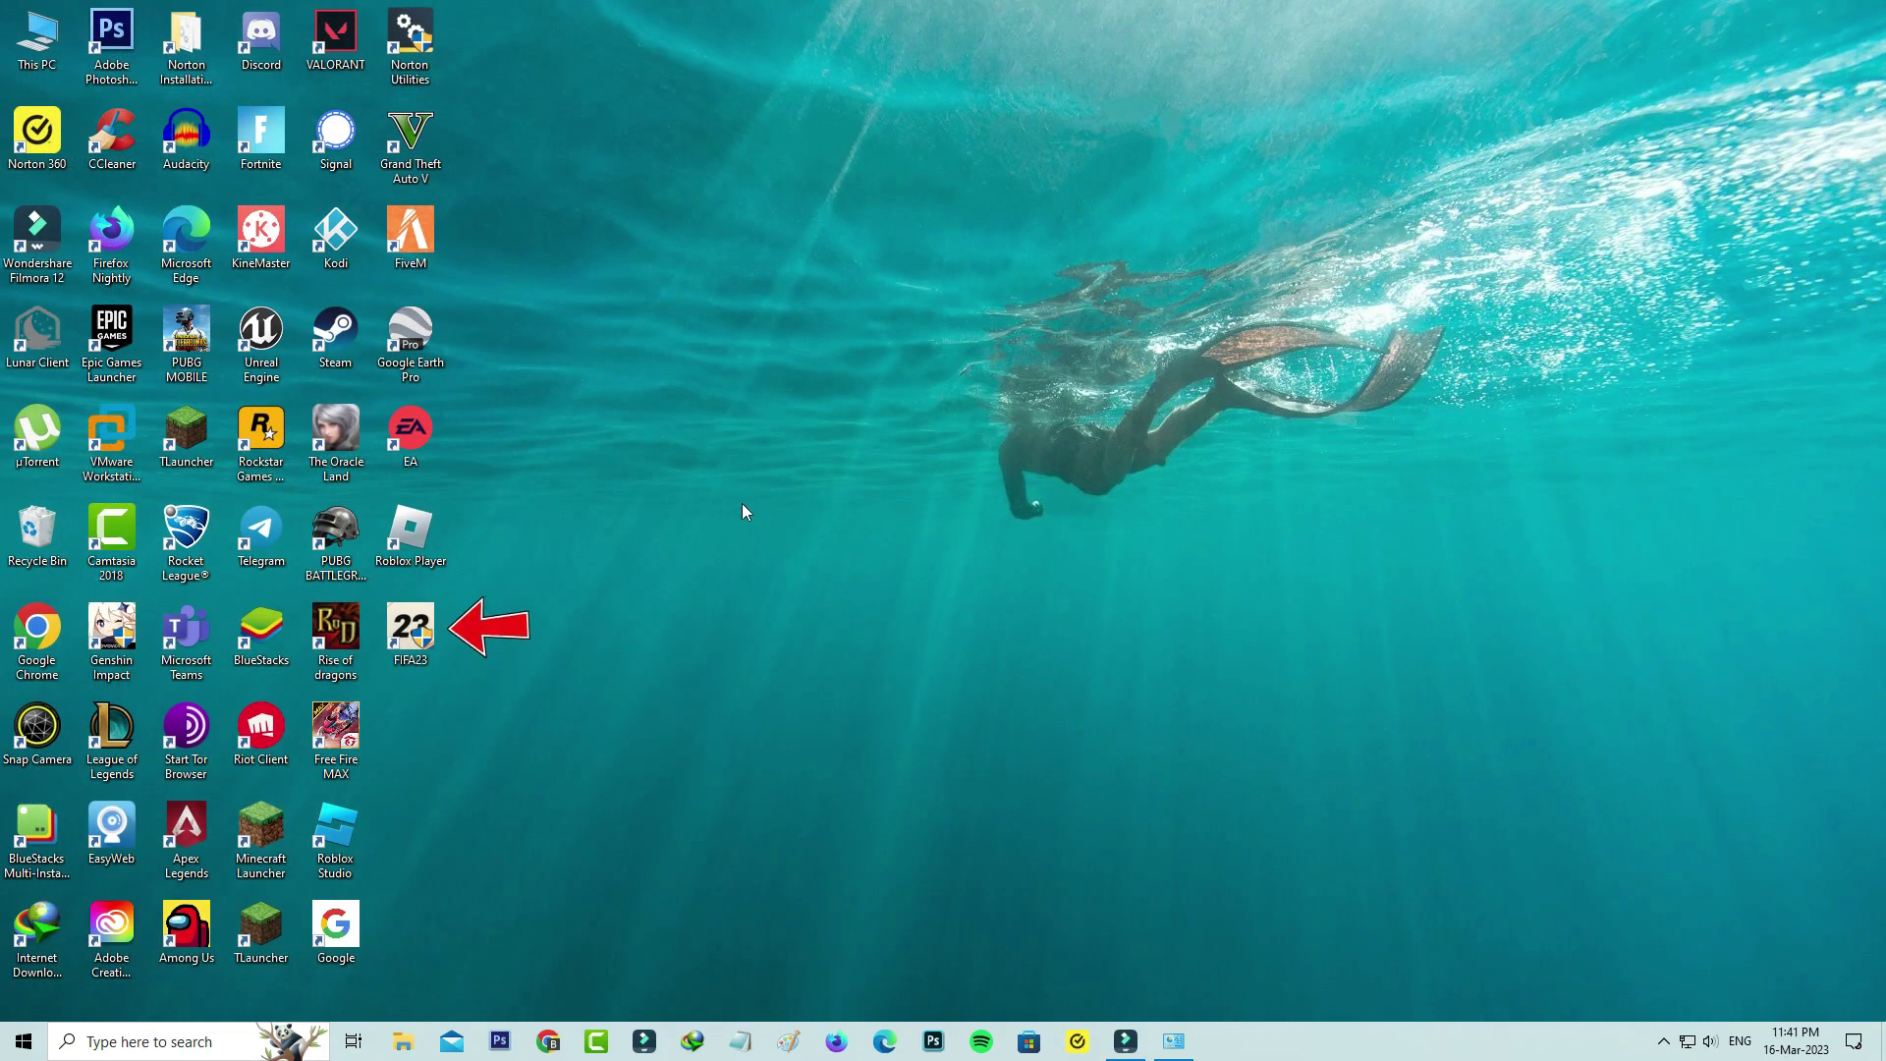
- From the FIFA23 shortcut's install folder, run __Installer\Cleanup, then EAAntiCheat\EAAntiCheat.Installer
{"action": "right_click", "coordinate": [409, 617]}
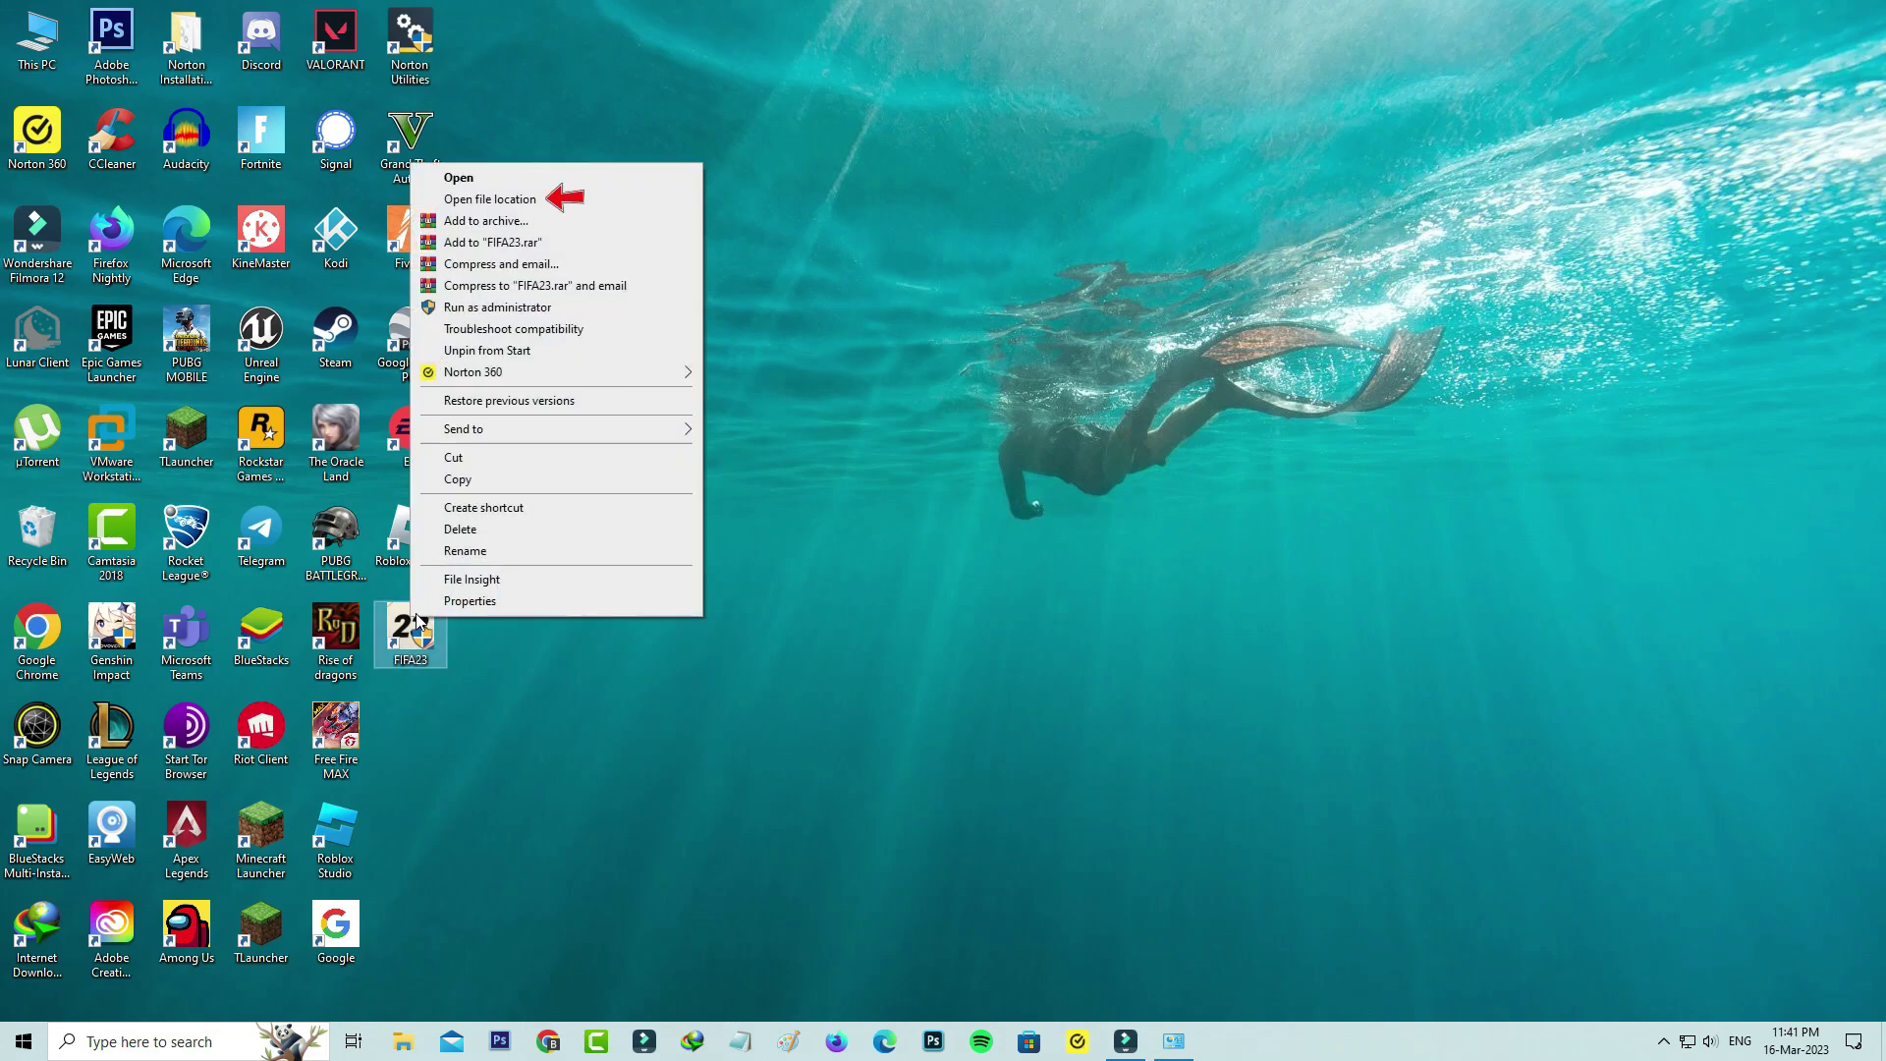
{"action": "left_click", "coordinate": [561, 204]}
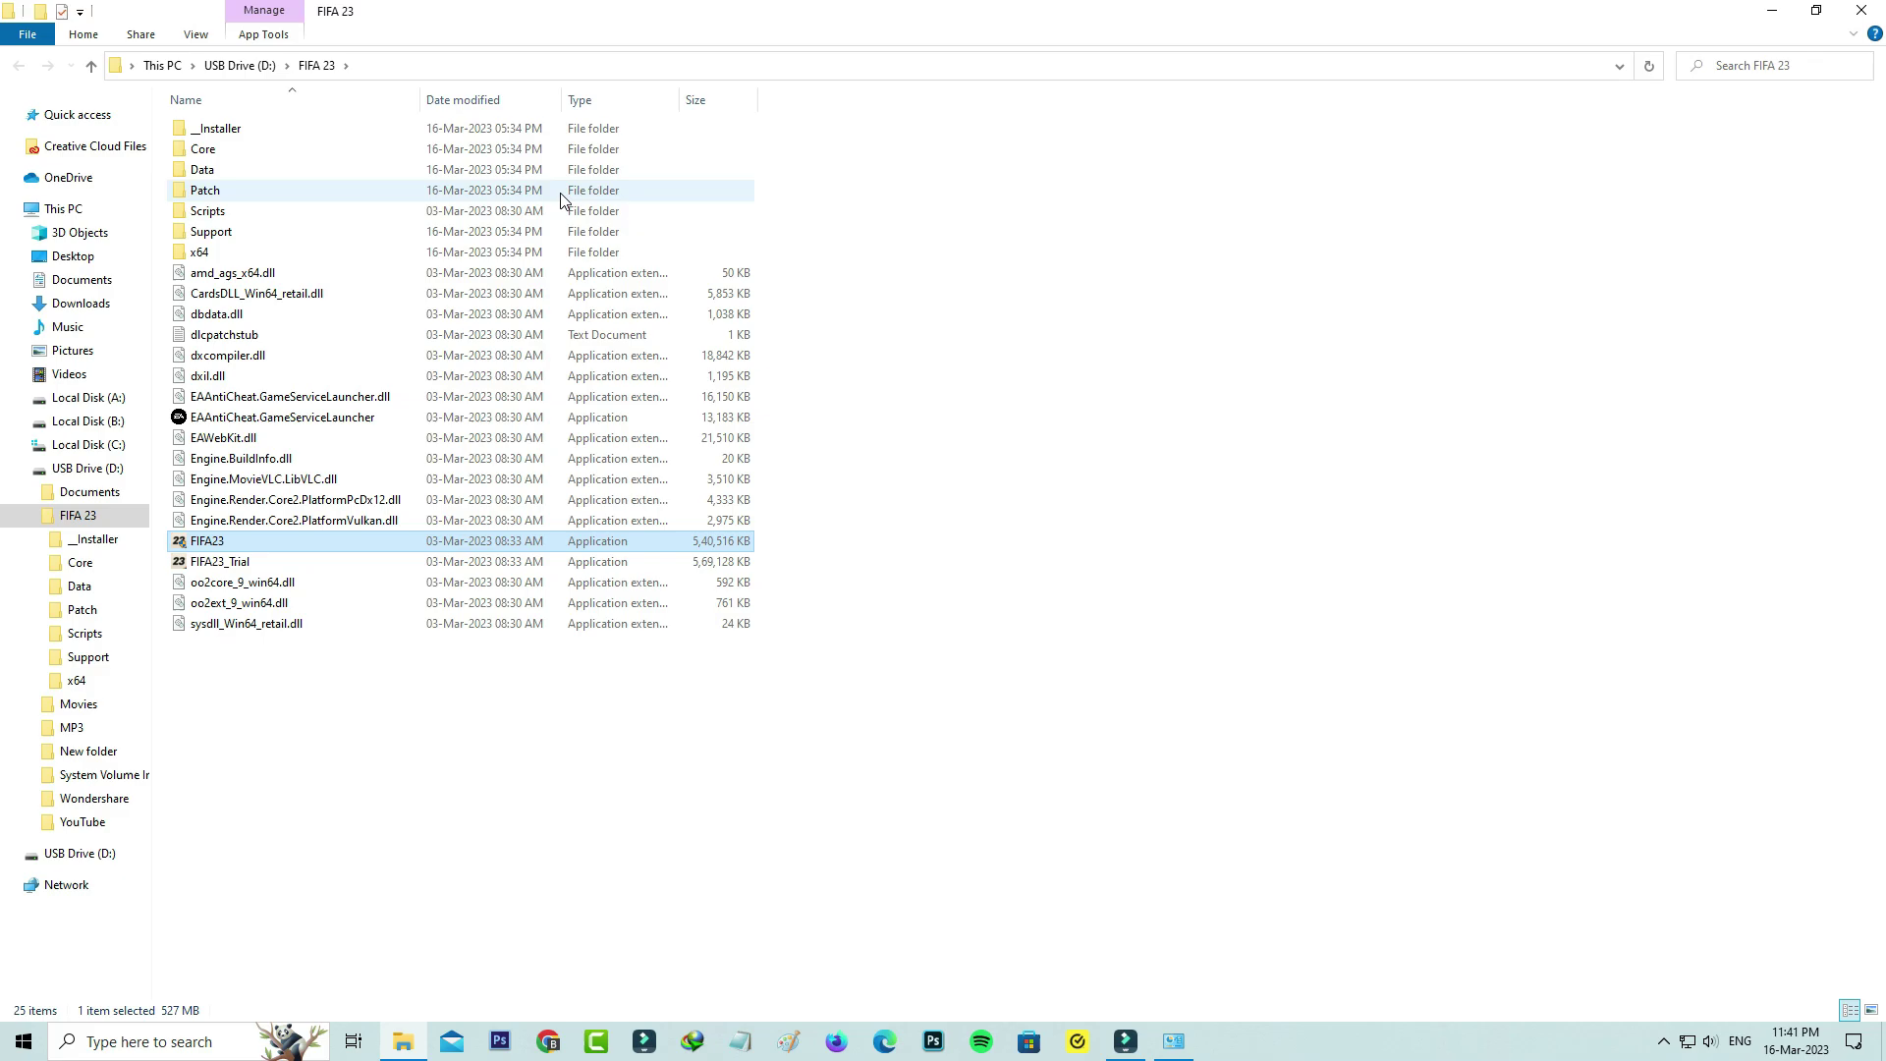
{"action": "double_click", "coordinate": [548, 134]}
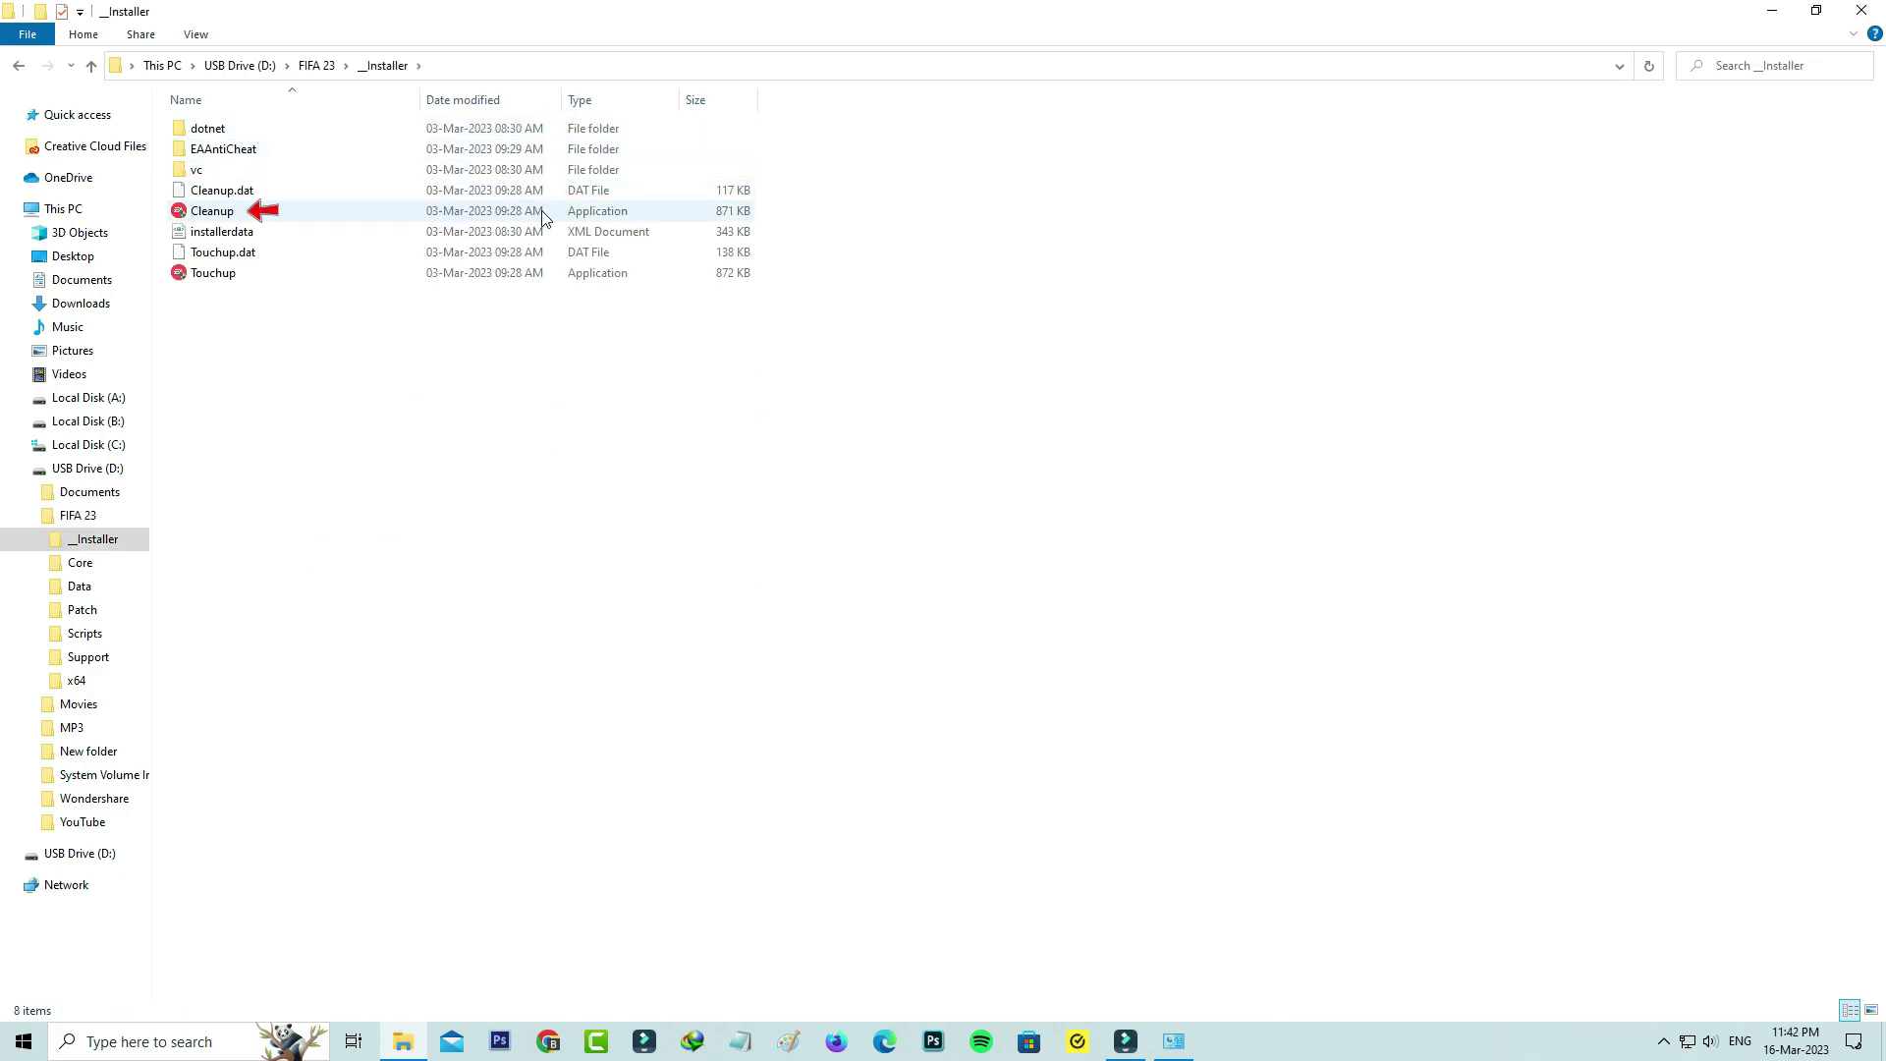
{"action": "double_click", "coordinate": [543, 213]}
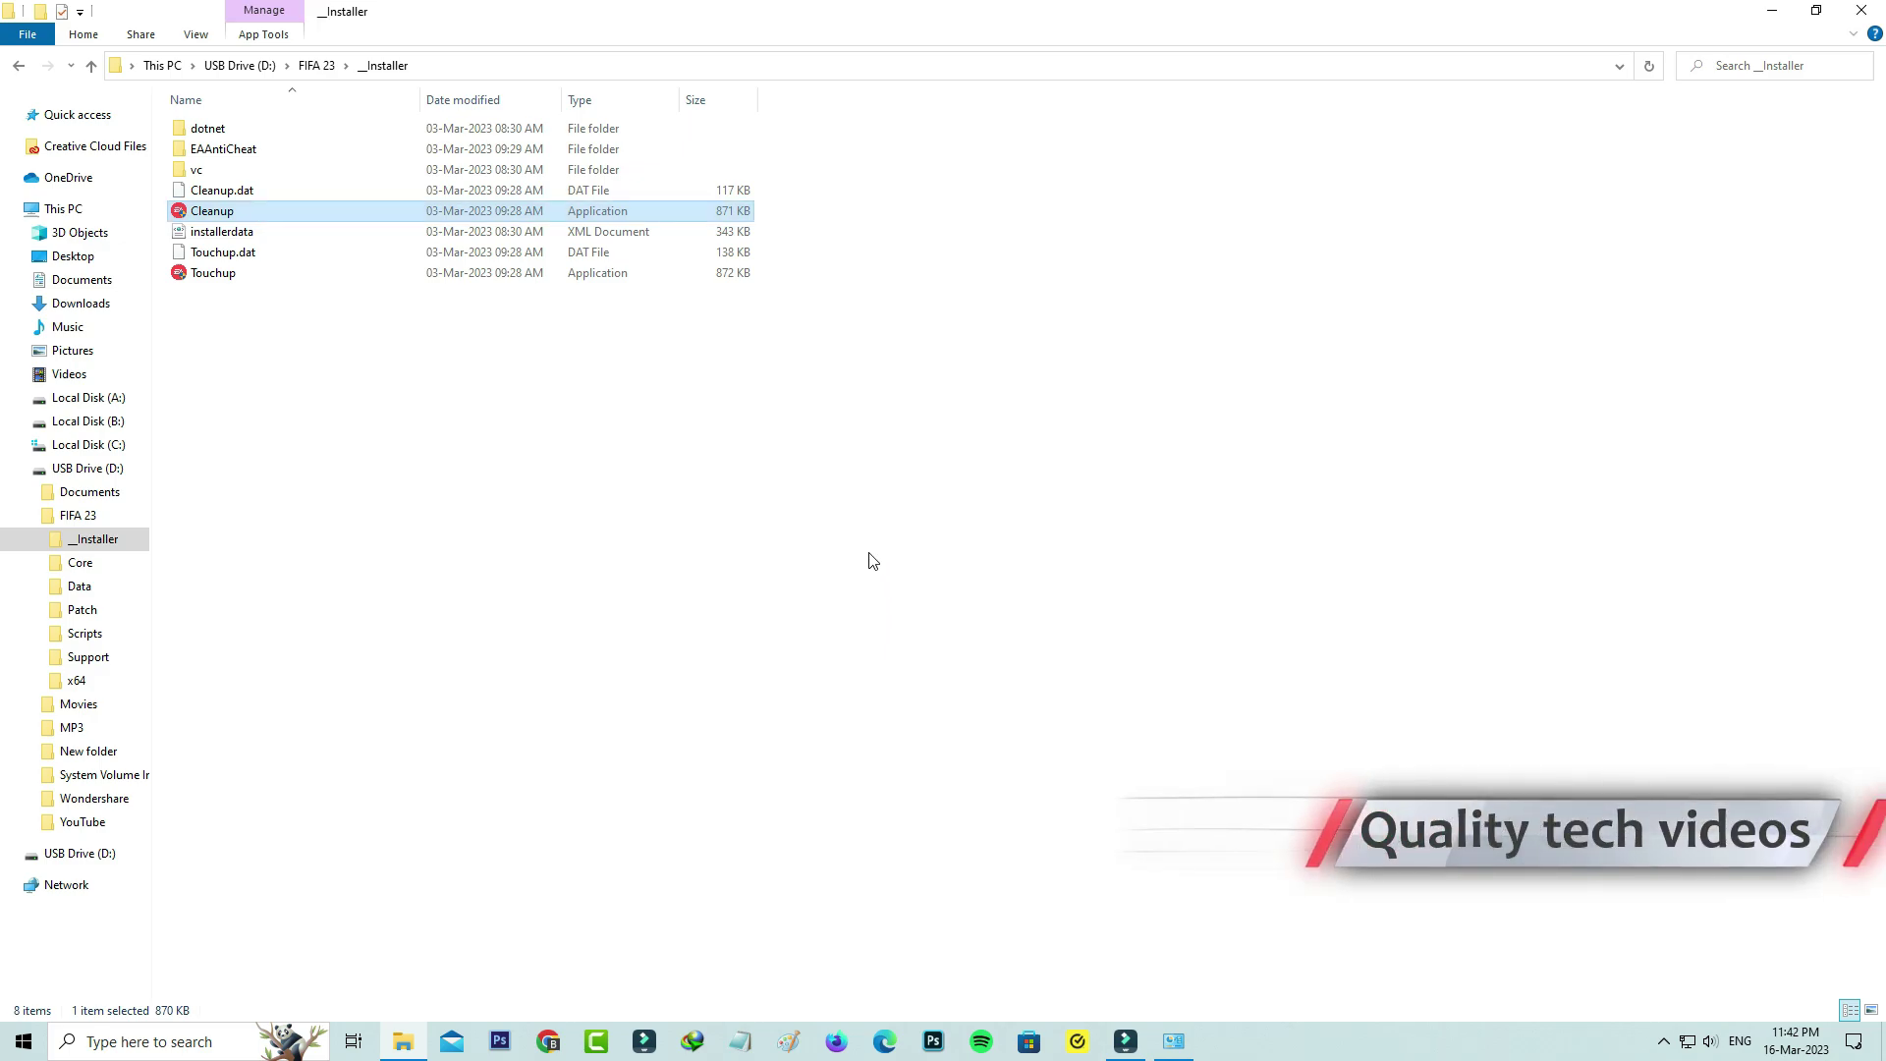
{"action": "double_click", "coordinate": [491, 150]}
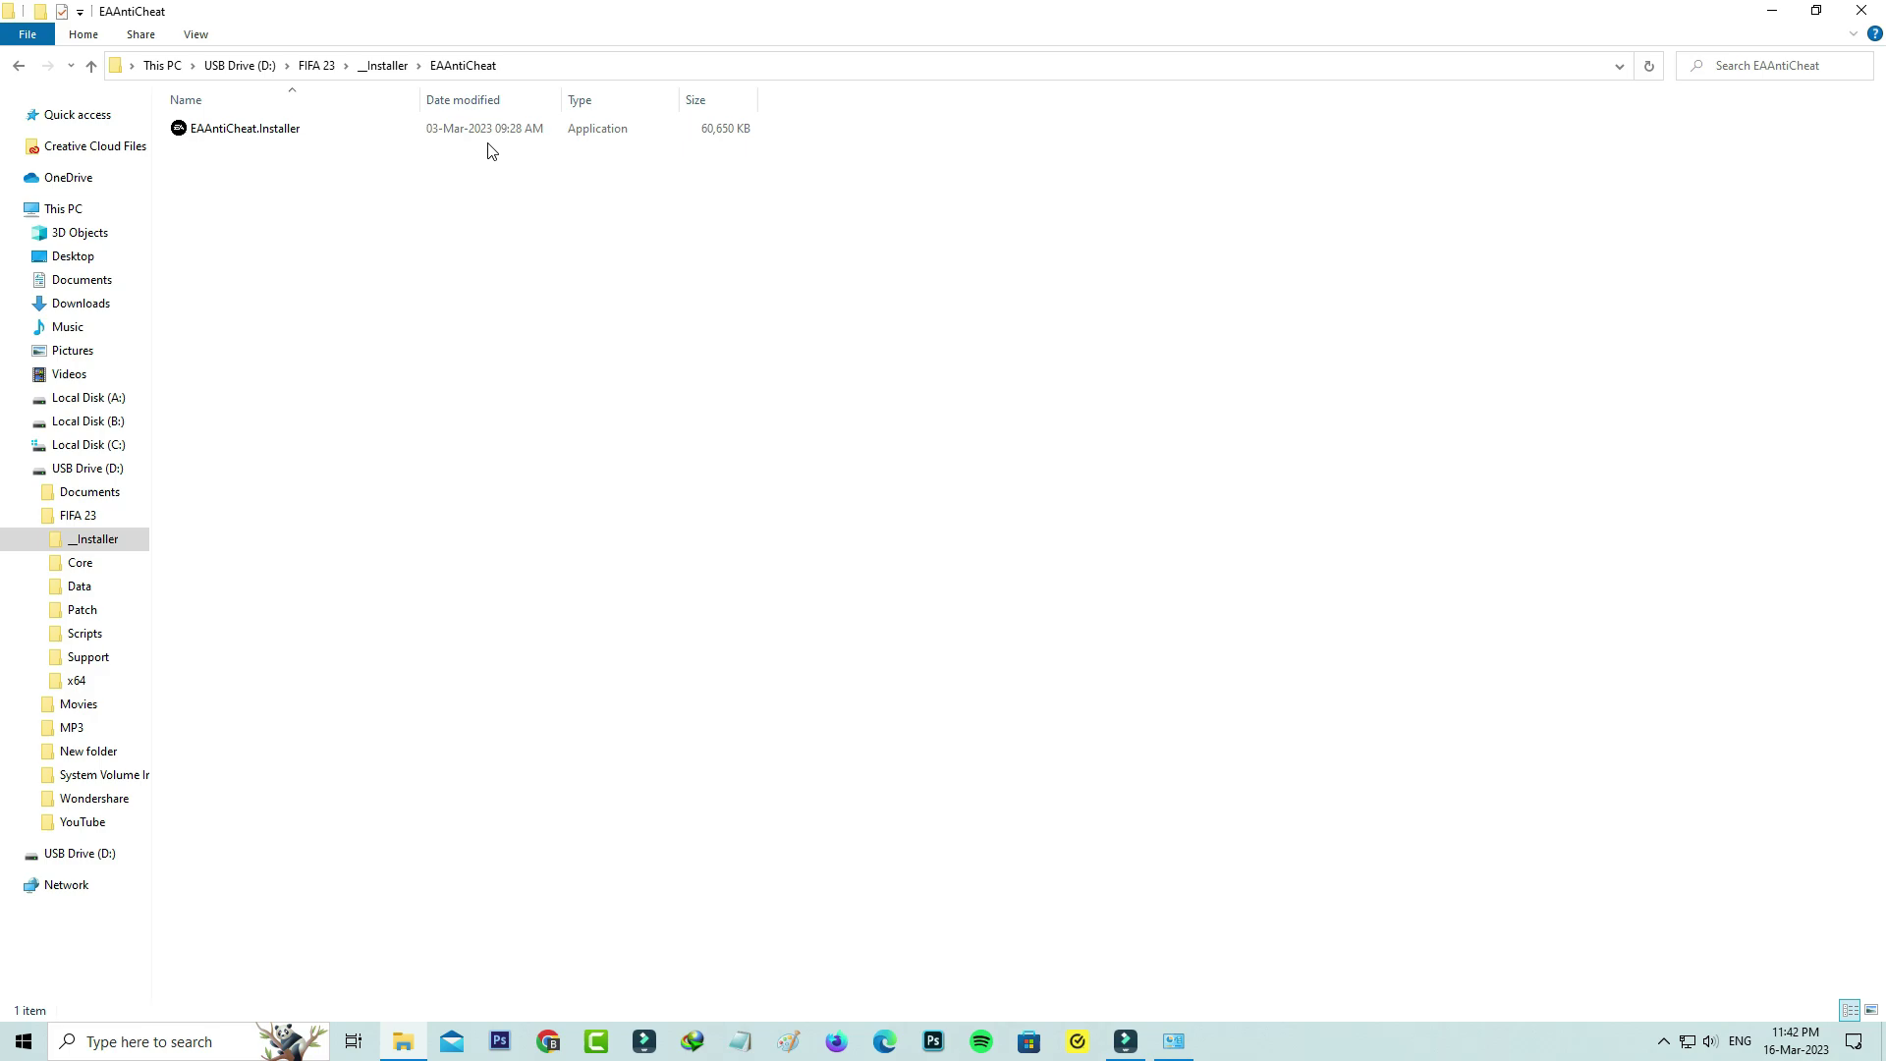
{"action": "double_click", "coordinate": [492, 130]}
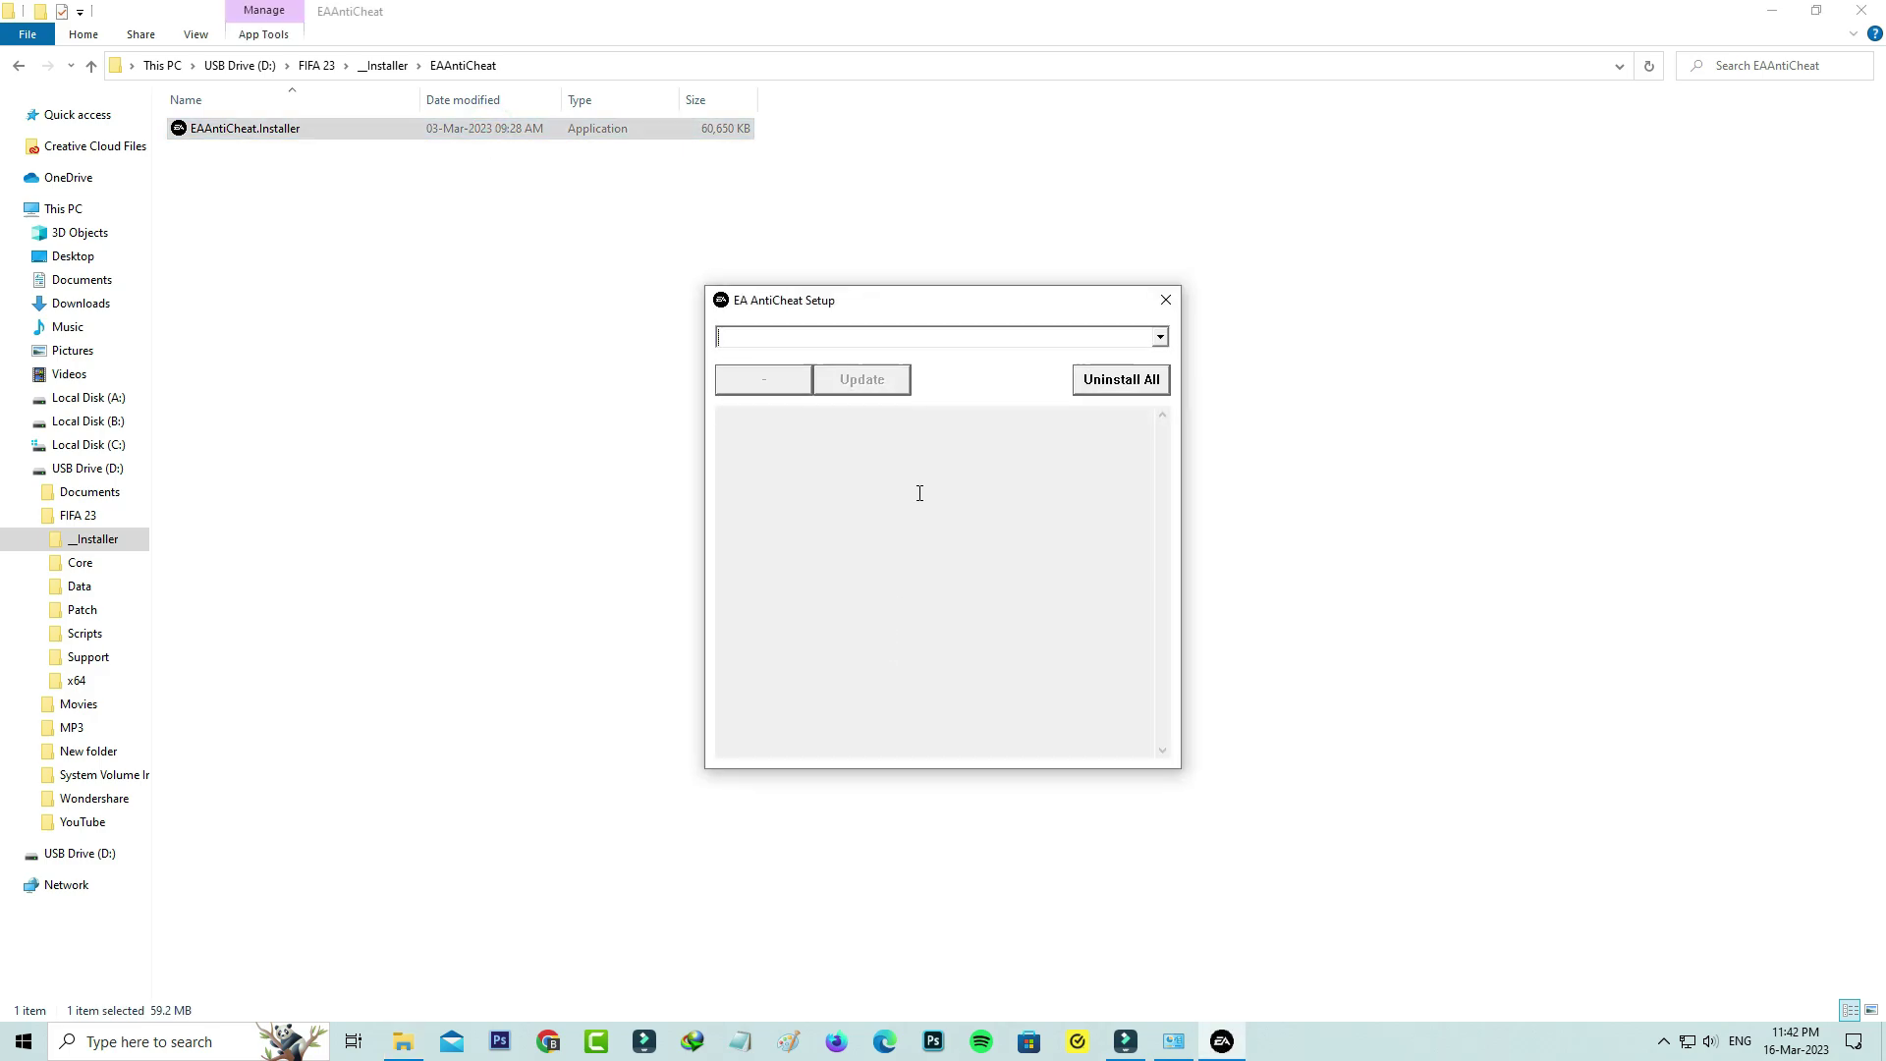
- Update EA AntiCheat for '(Installed) FIFA 23' until 'Update success!', then close the setup window
{"action": "left_click", "coordinate": [1022, 339]}
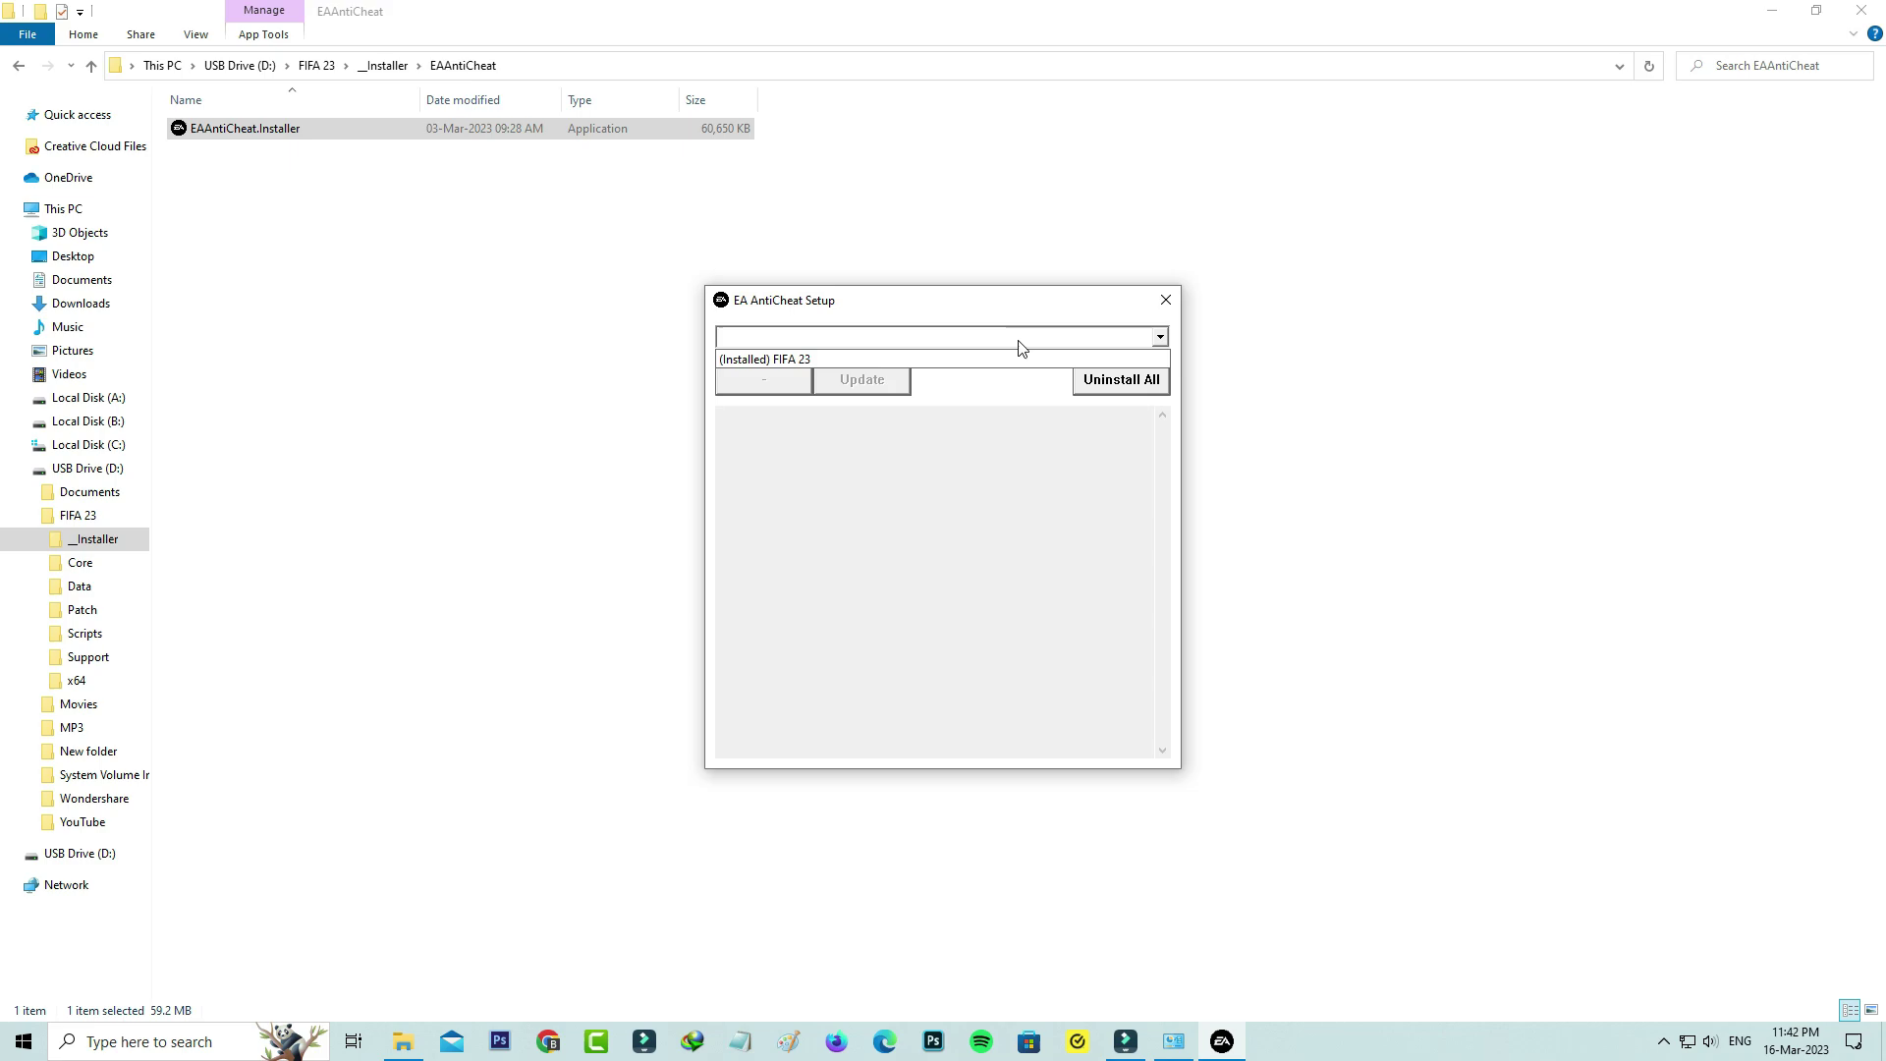
{"action": "left_click", "coordinate": [1018, 364]}
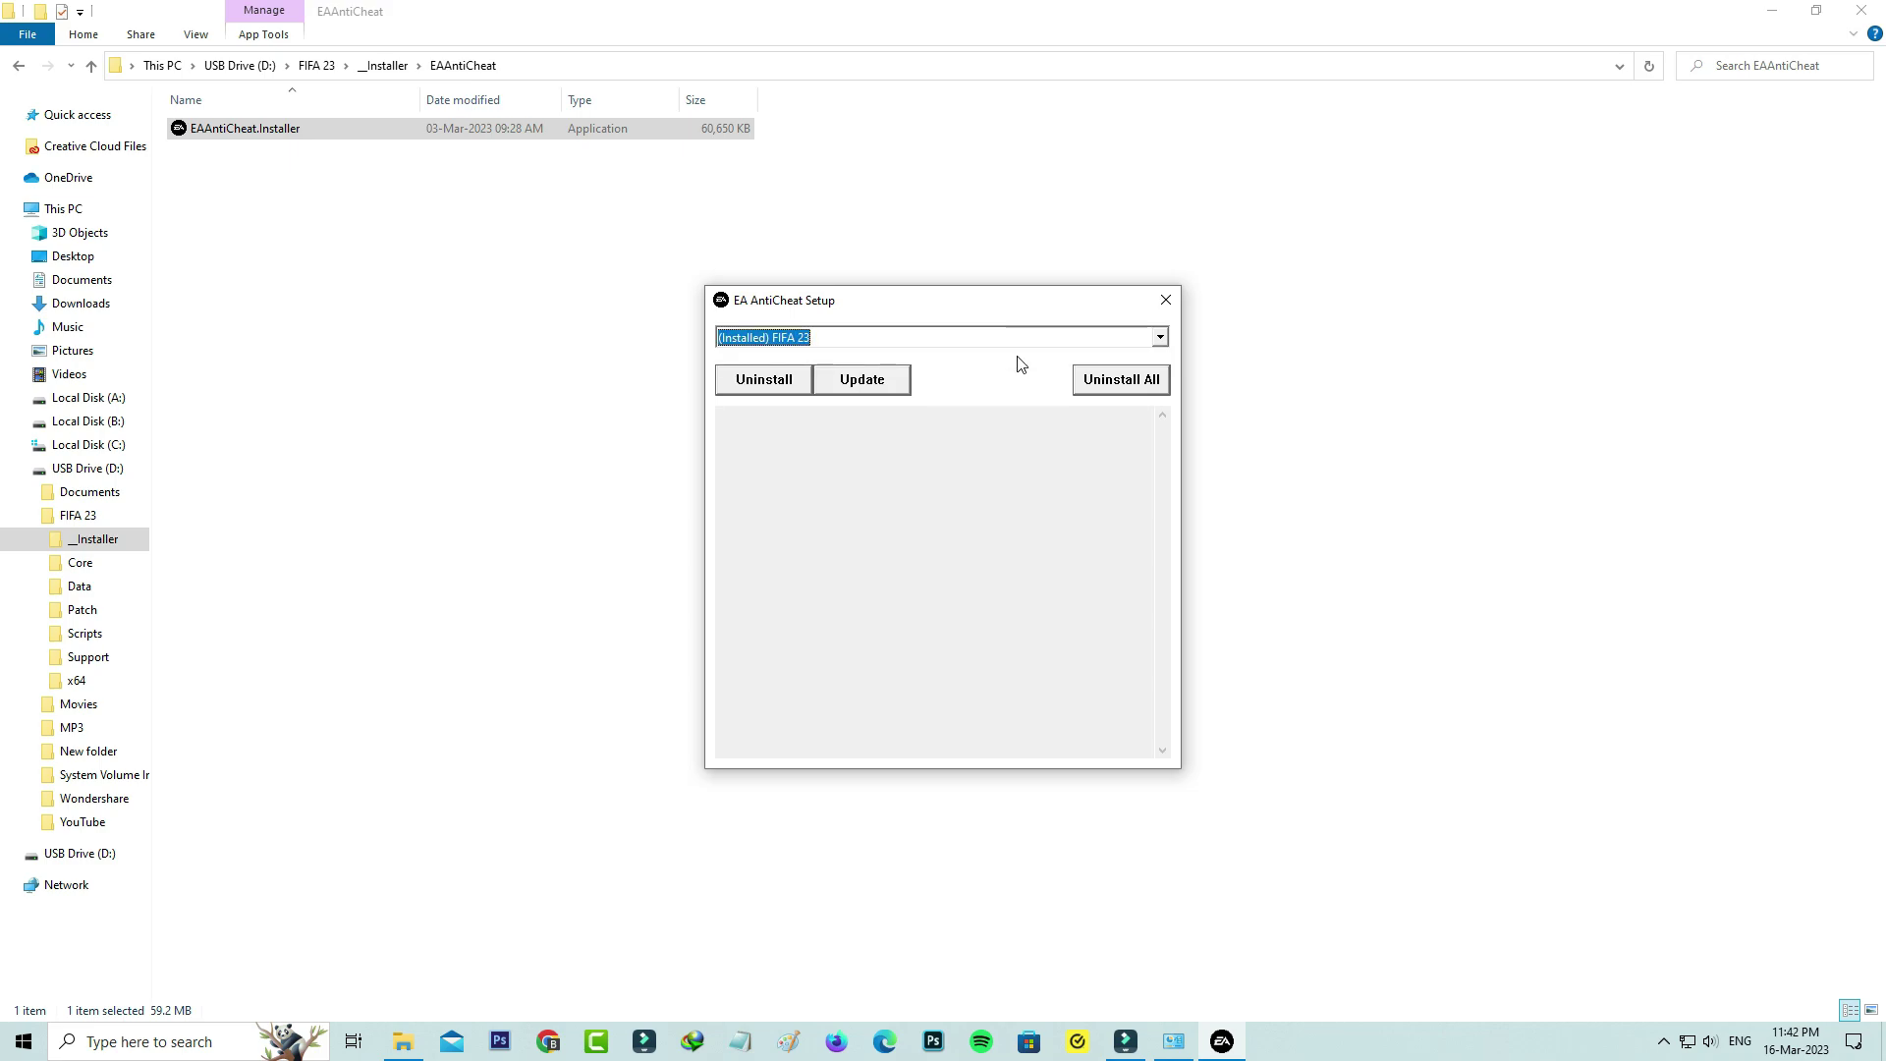
{"action": "left_click", "coordinate": [877, 391]}
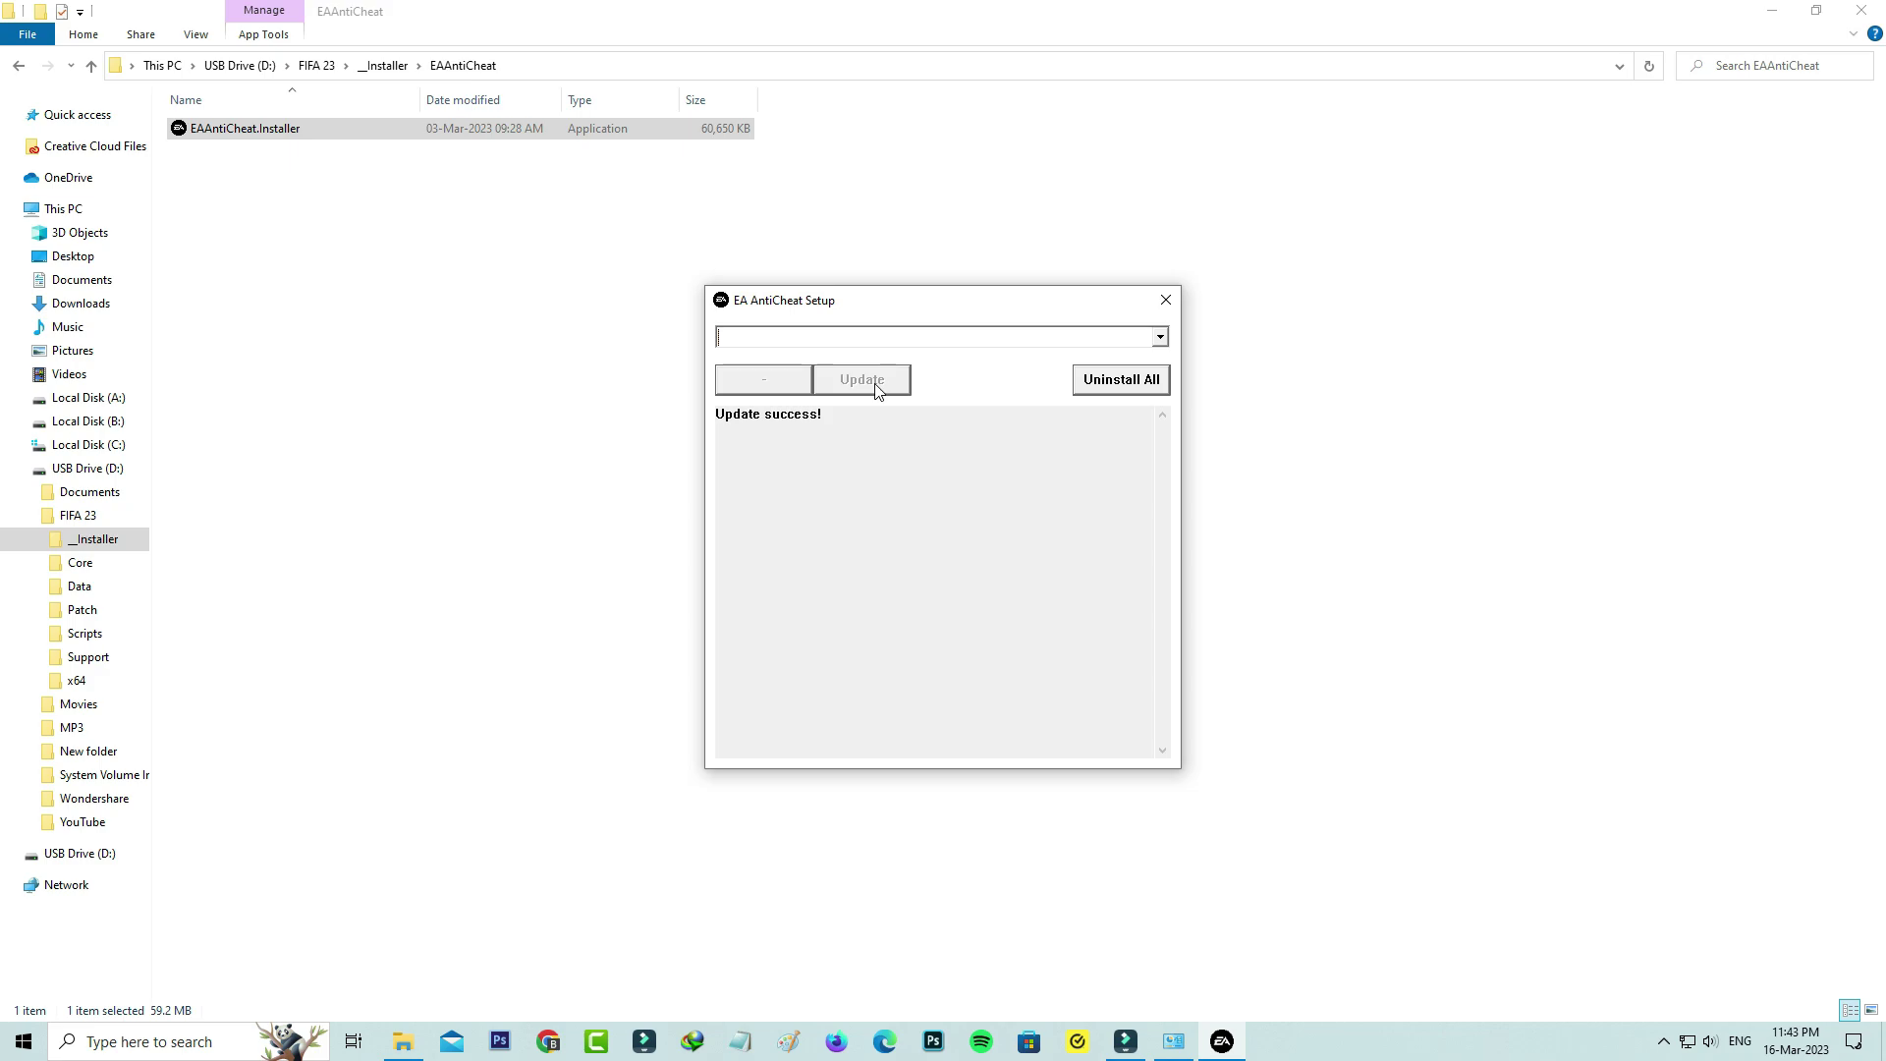
{"action": "left_click", "coordinate": [1174, 306]}
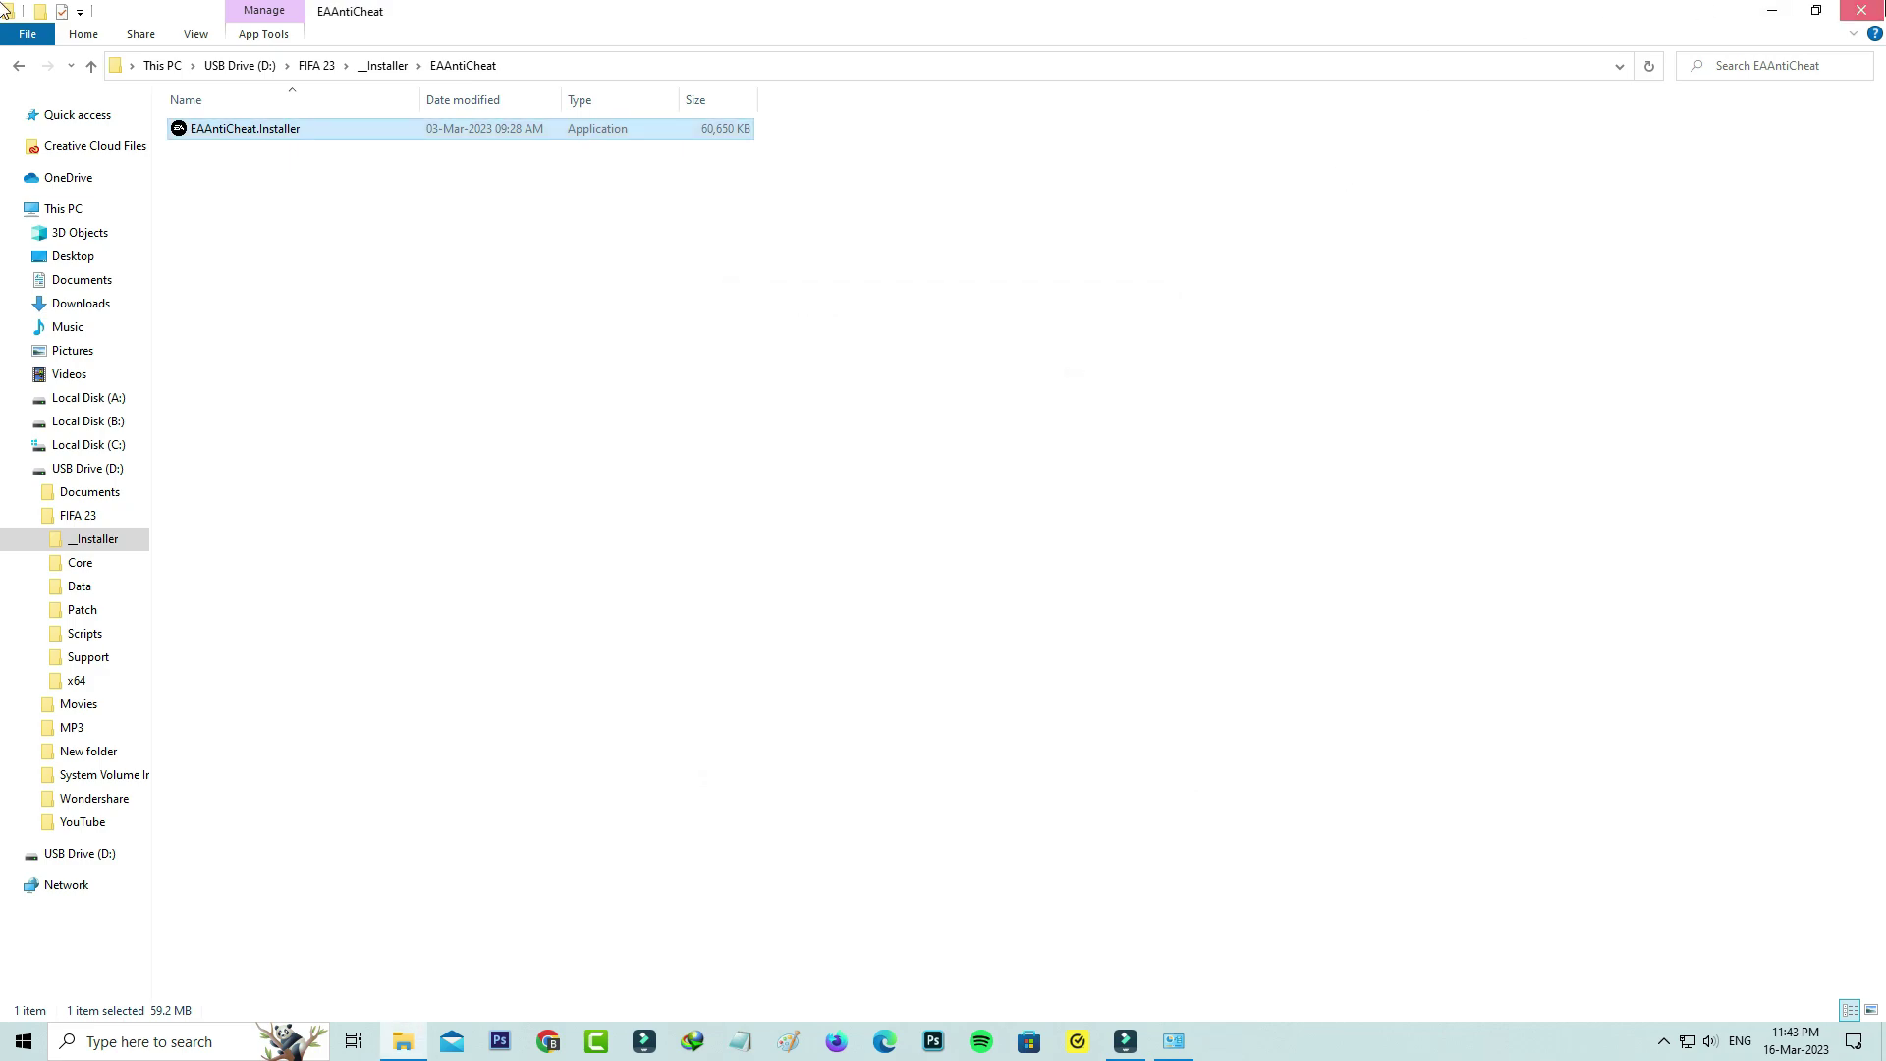
- Run Manage > Repair on the FIFA 23 page in the EA app
{"action": "key", "text": "super+d"}
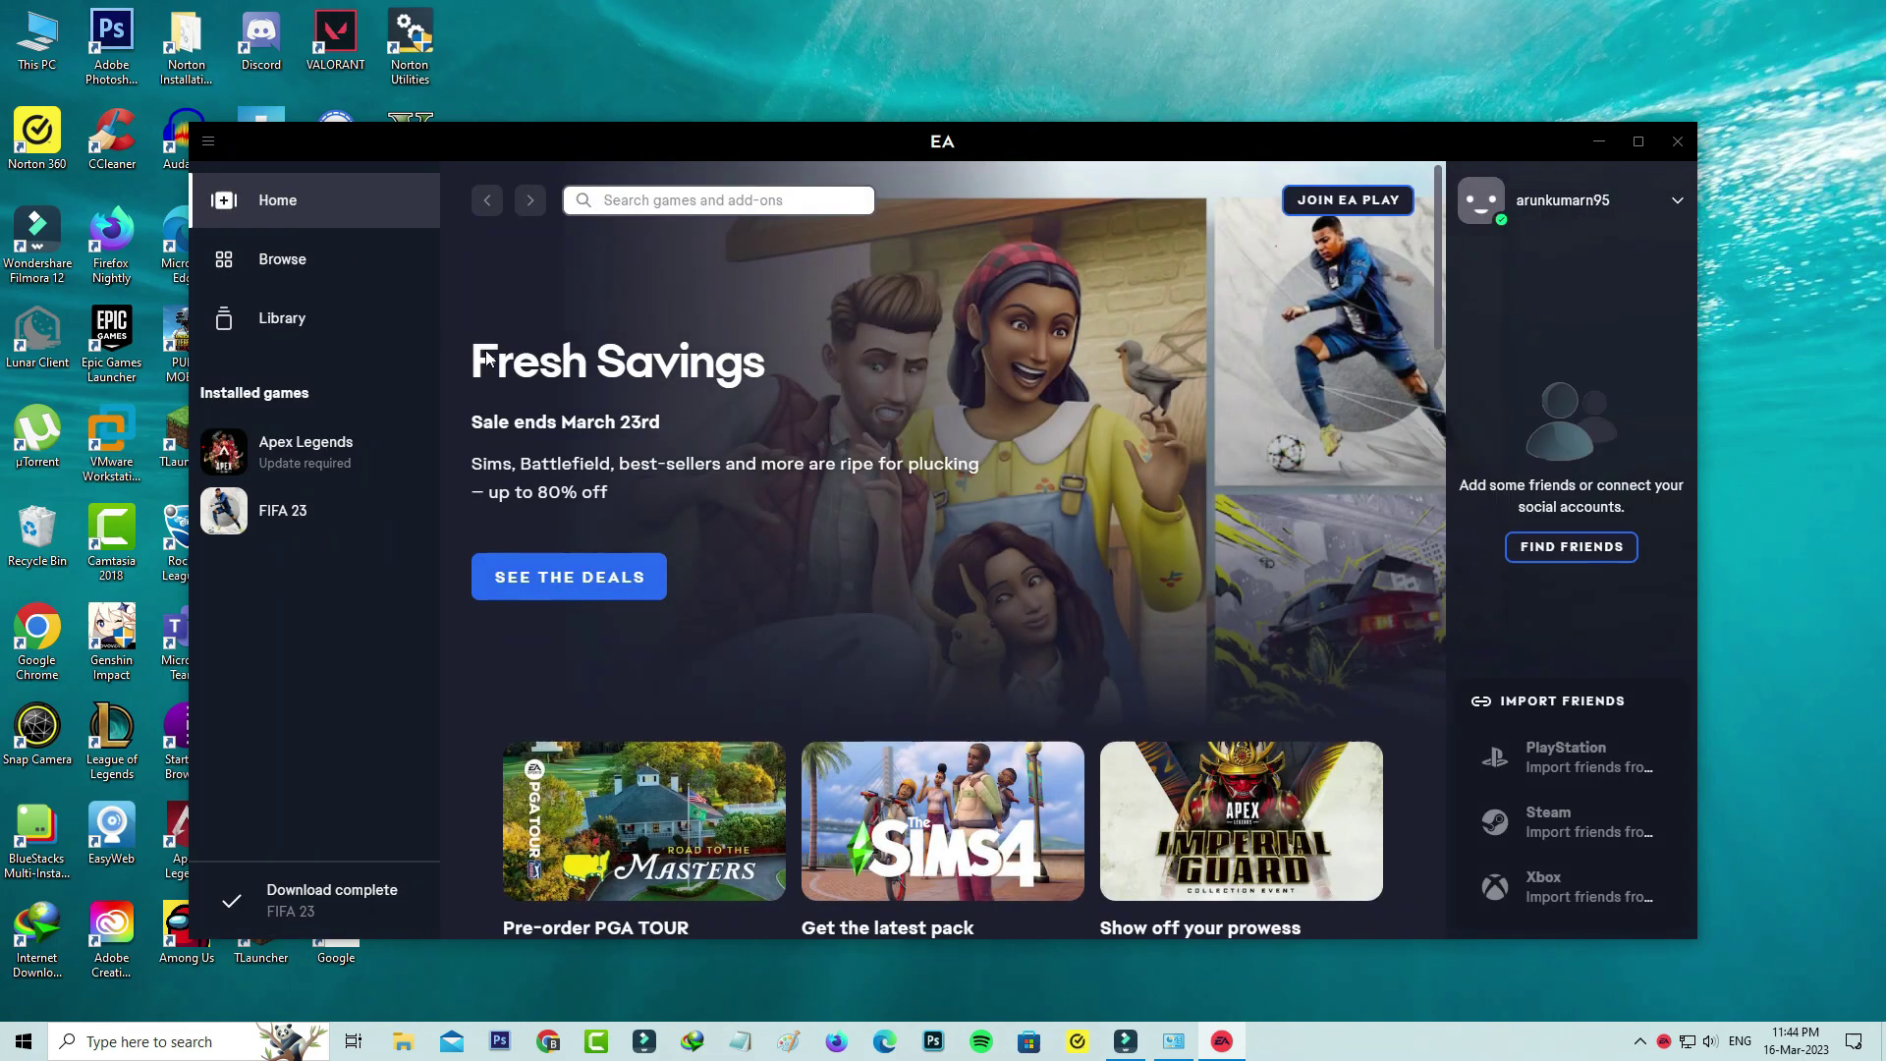
{"action": "left_click", "coordinate": [282, 521]}
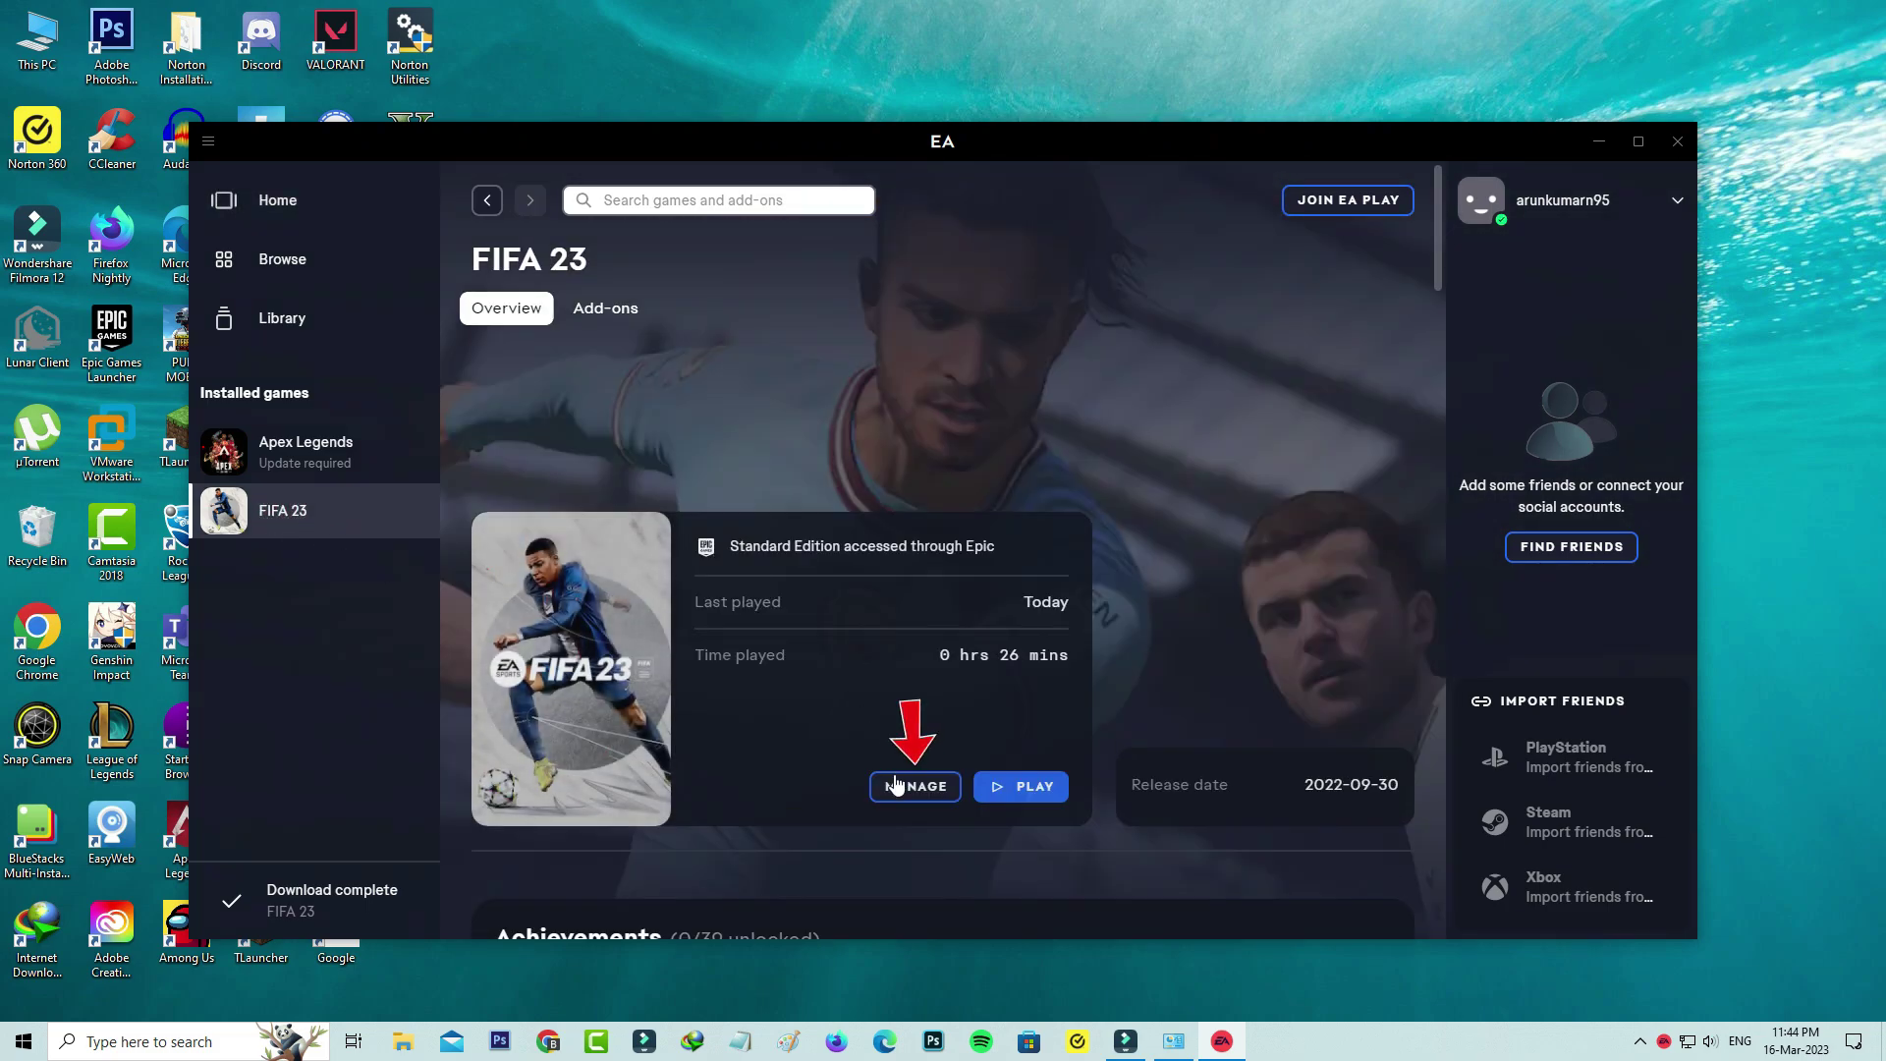
{"action": "left_click", "coordinate": [906, 787]}
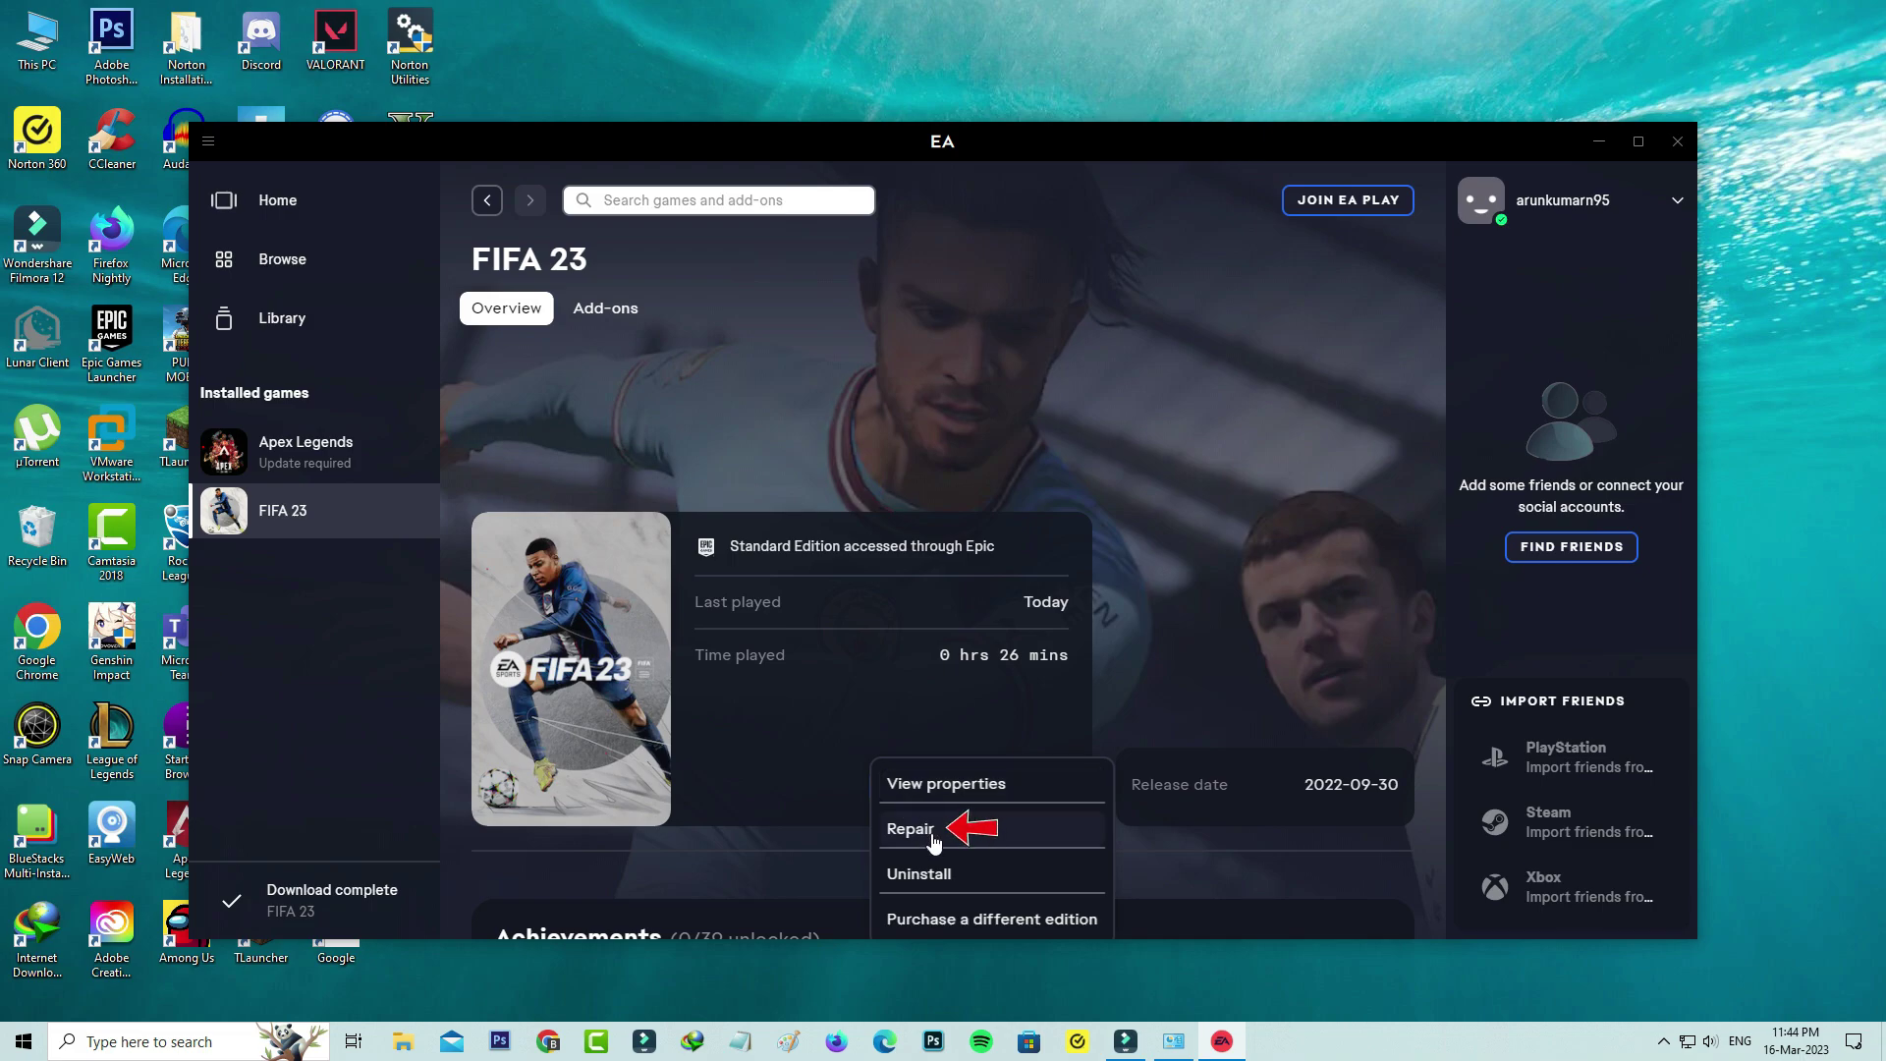
{"action": "left_click", "coordinate": [934, 837]}
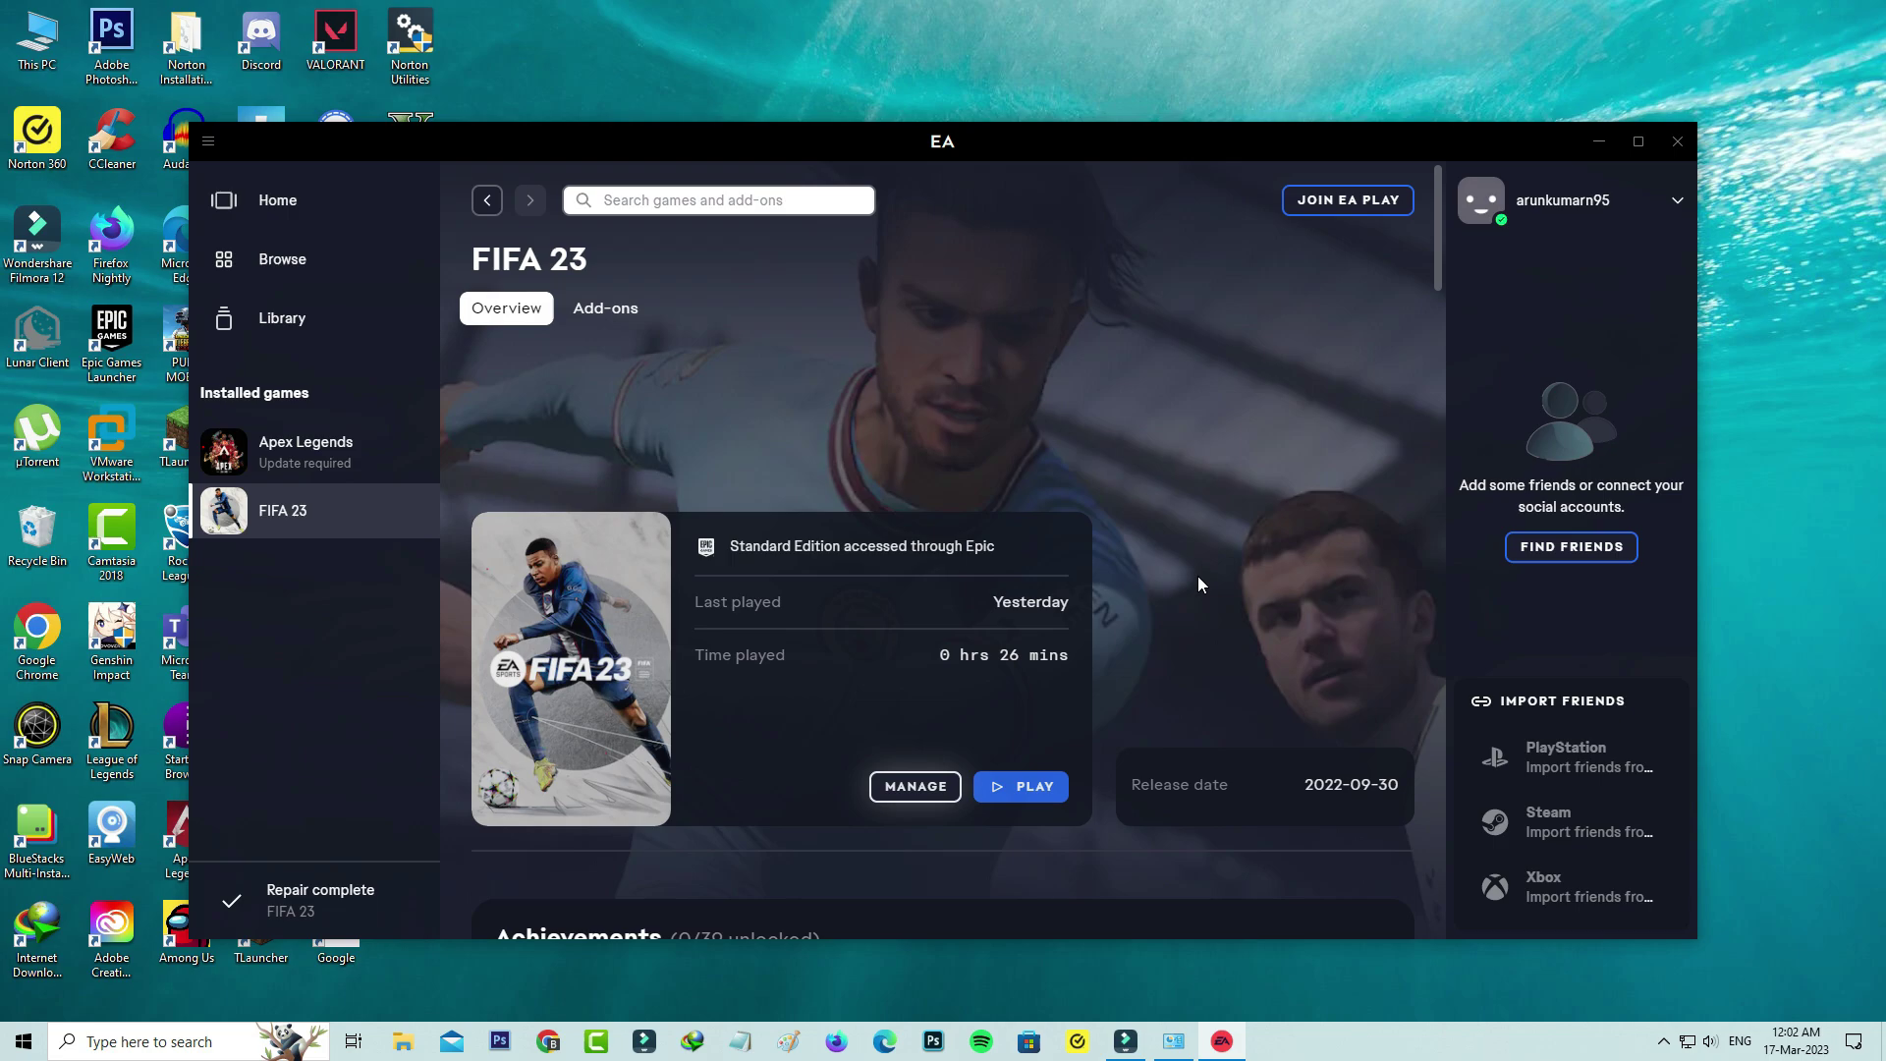
- Press PLAY on the FIFA 23 page to launch the game
{"action": "left_click", "coordinate": [1051, 784]}
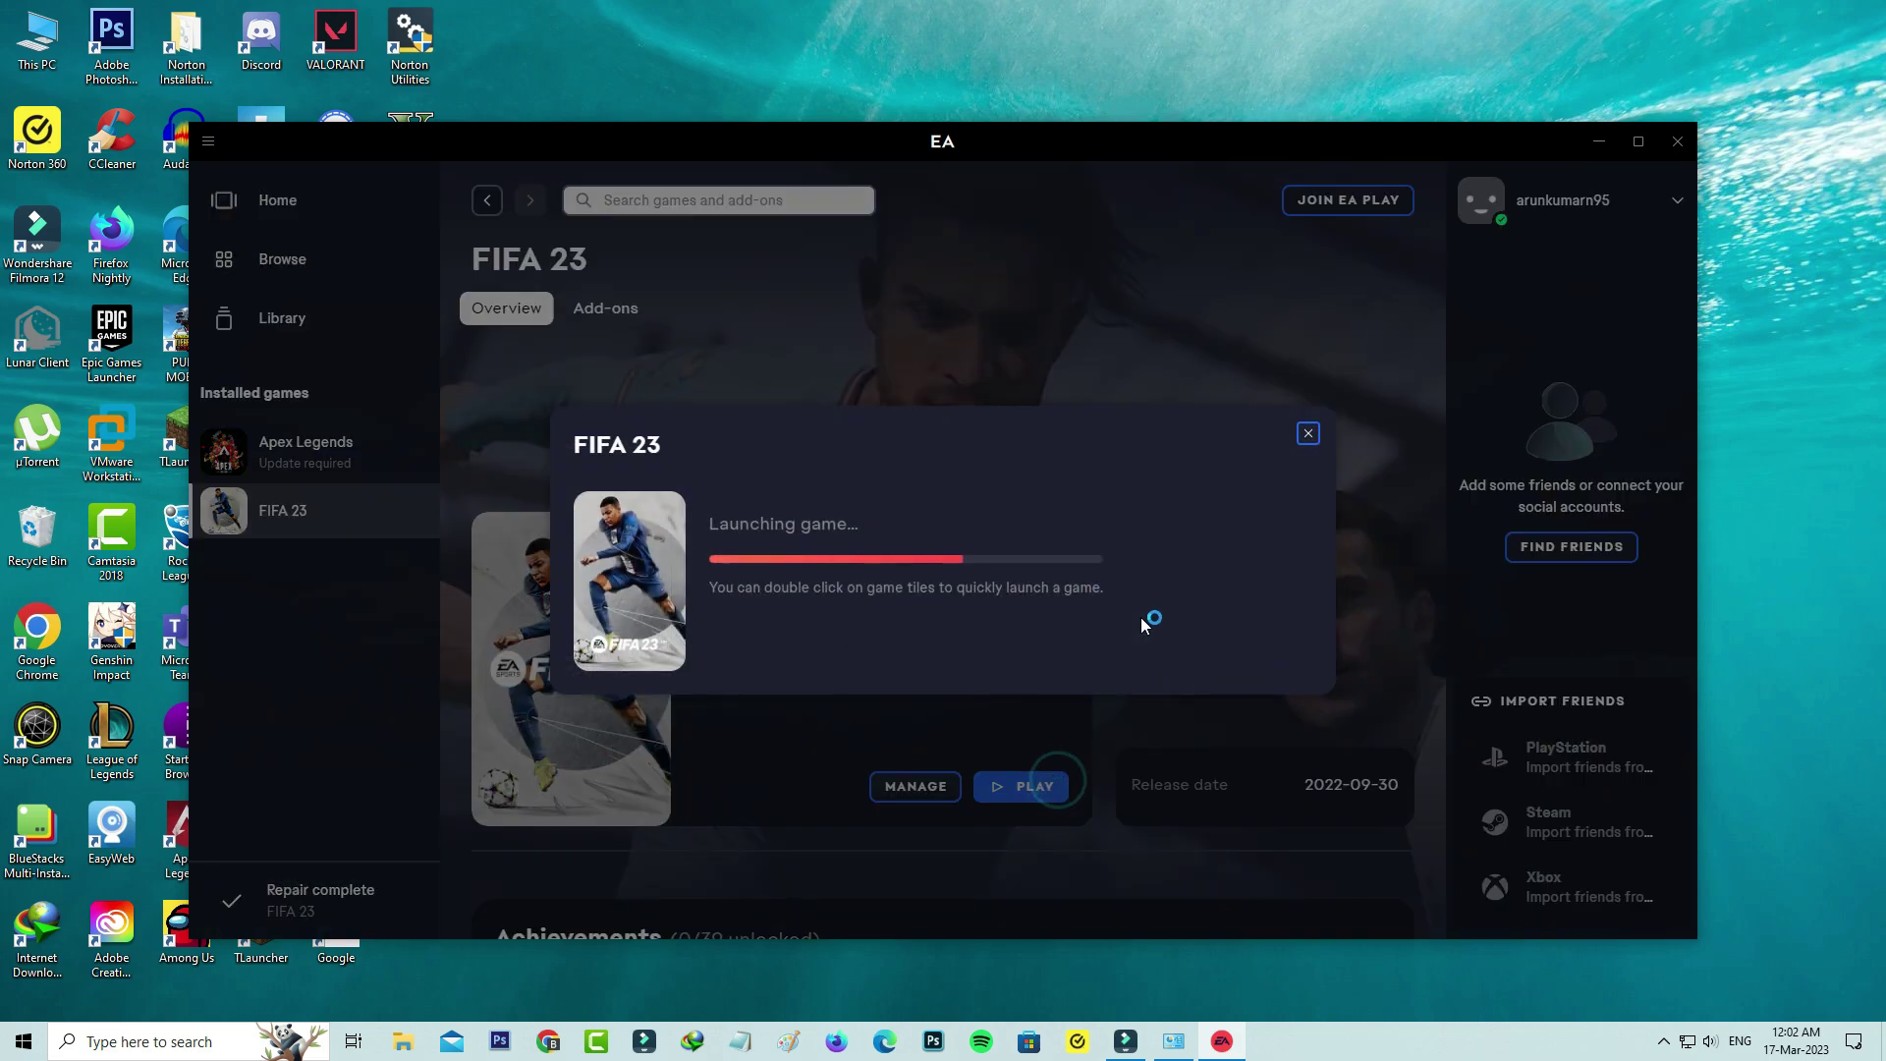